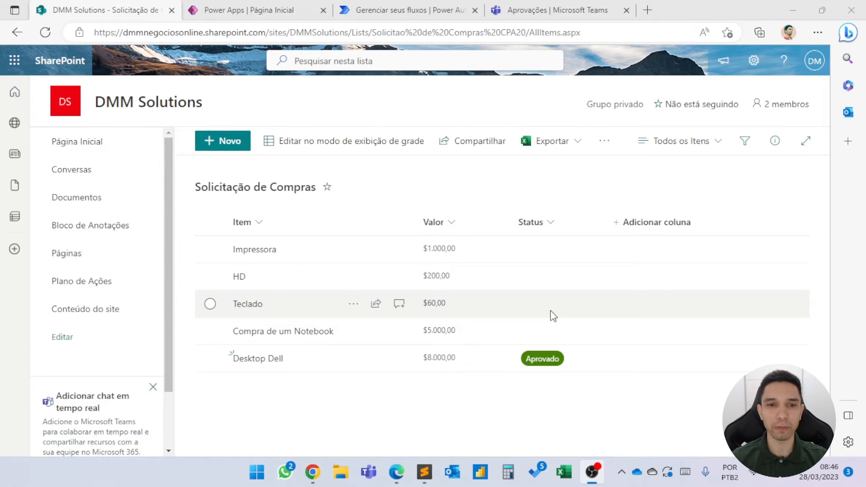
Examine the Solicitação de Compras list in SharePoint, the Power Apps home page, the Power Automate cloud flows and the Teams approvals list.
{"action": "left_click", "coordinate": [246, 4]}
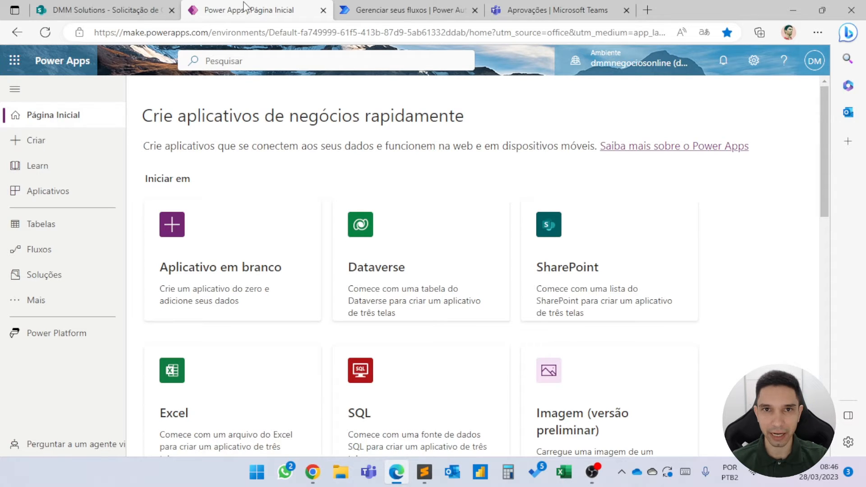
{"action": "left_click", "coordinate": [119, 12]}
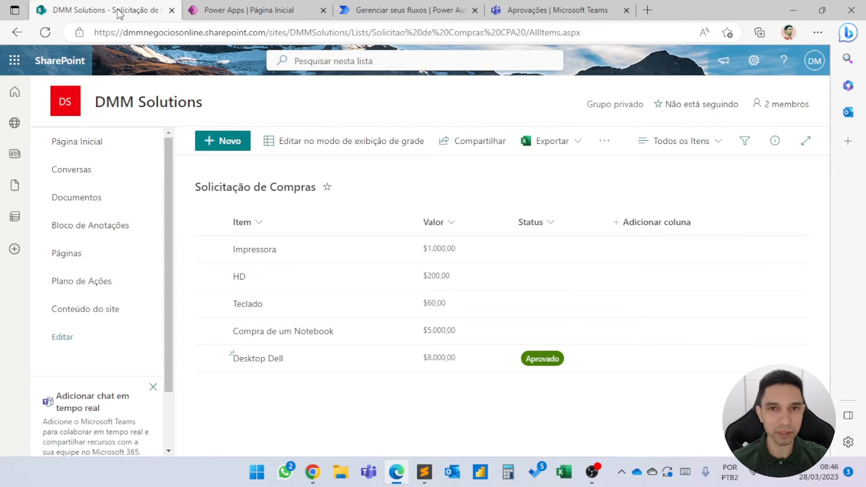
{"action": "left_click", "coordinate": [242, 4]}
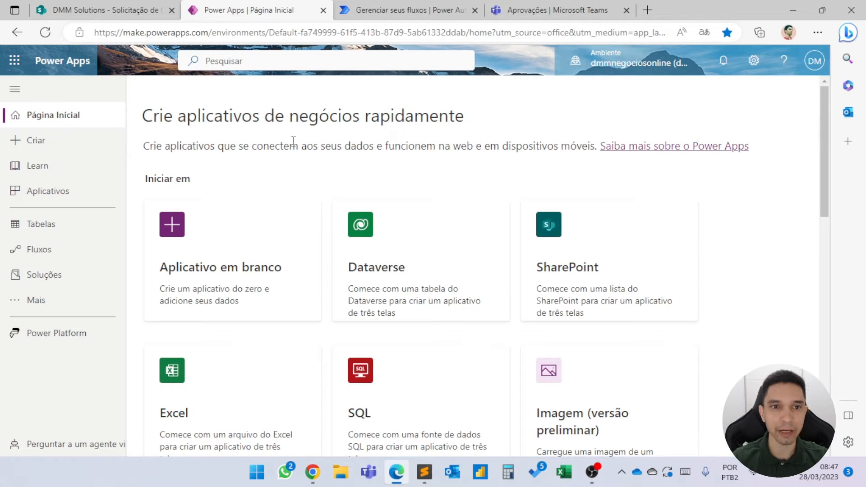
{"action": "left_click", "coordinate": [382, 13]}
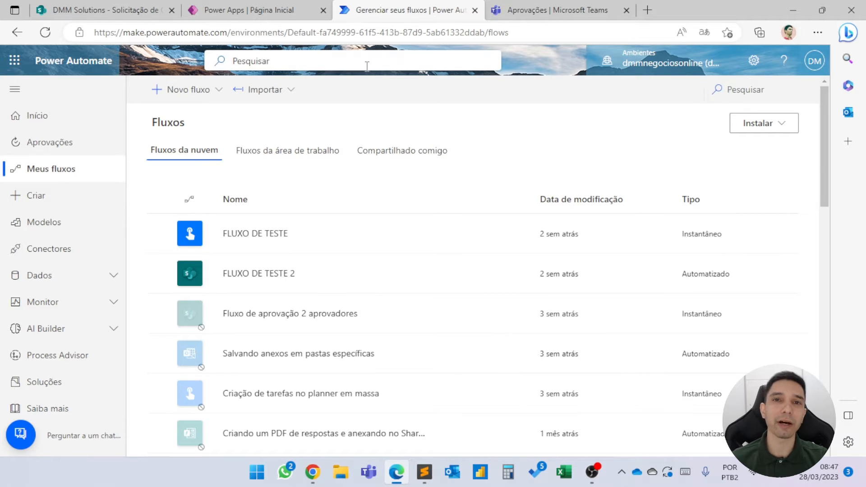
{"action": "left_click", "coordinate": [149, 10]}
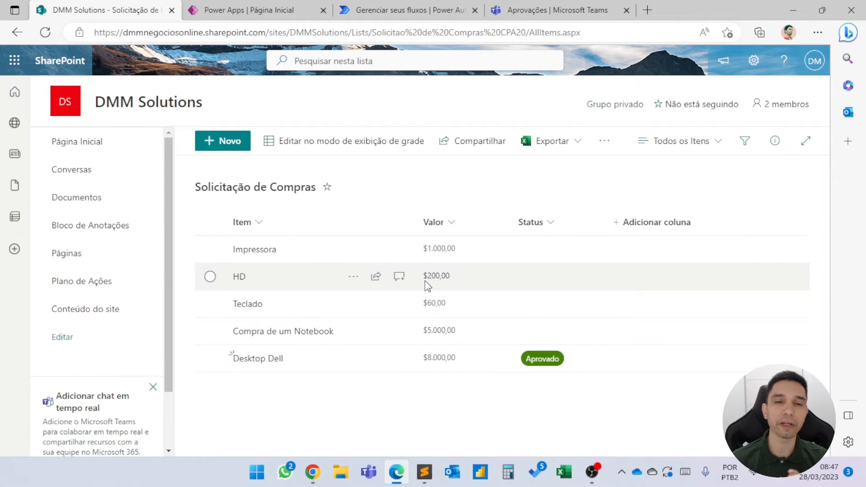
{"action": "left_click", "coordinate": [233, 8]}
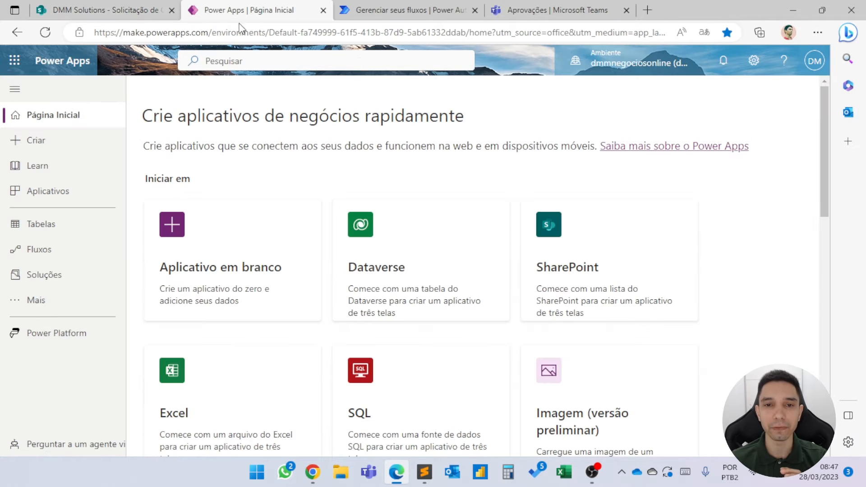
{"action": "left_click", "coordinate": [153, 18]}
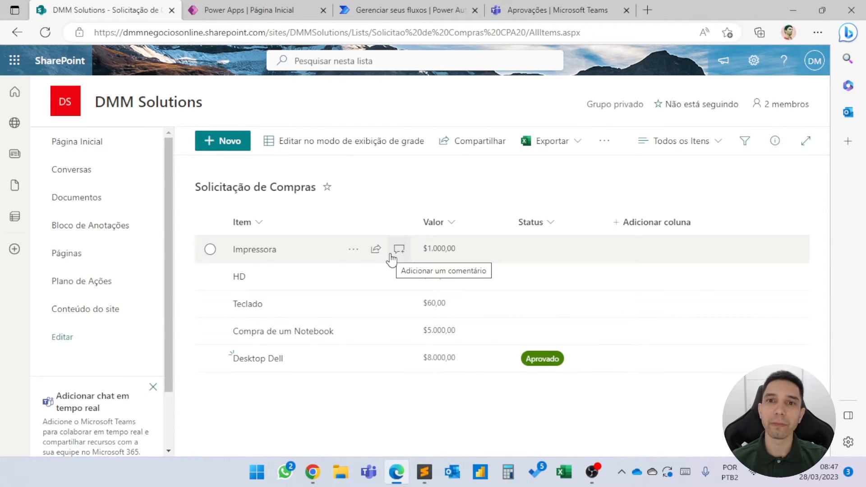
{"action": "left_click", "coordinate": [525, 10]}
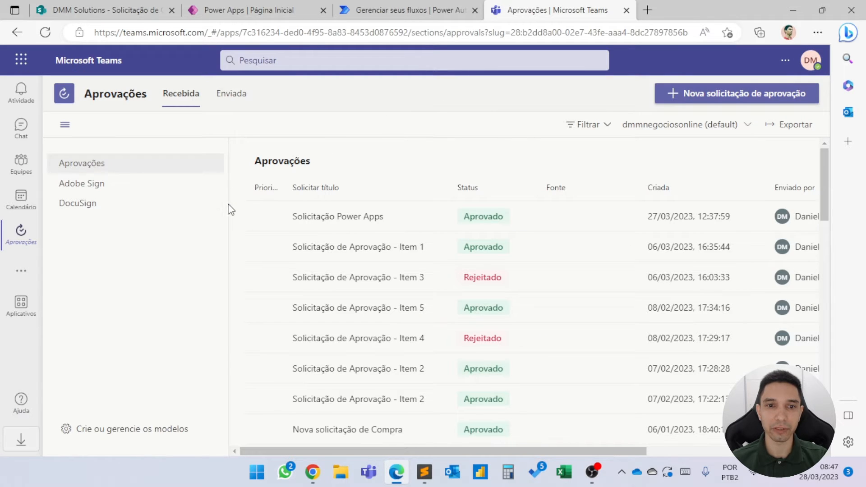
{"action": "left_click", "coordinate": [397, 10]}
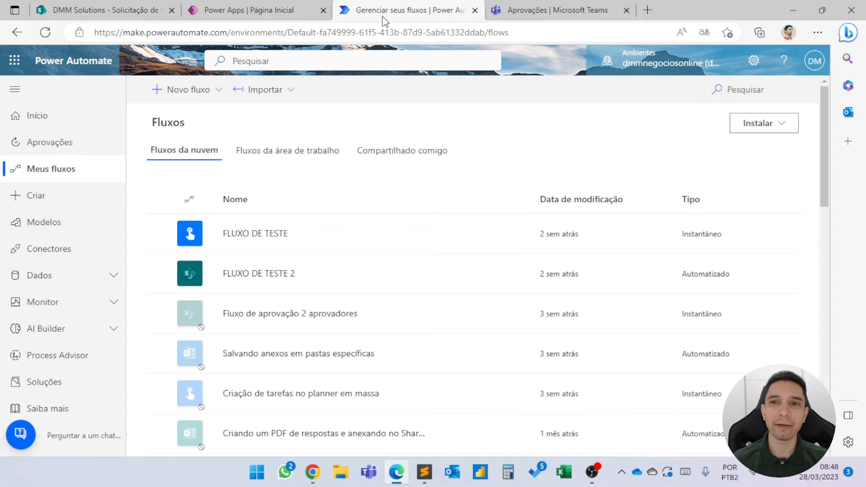
In Teams Approvals, view the details of the sent request Solicitação Power Apps and close them.
{"action": "left_click", "coordinate": [536, 9]}
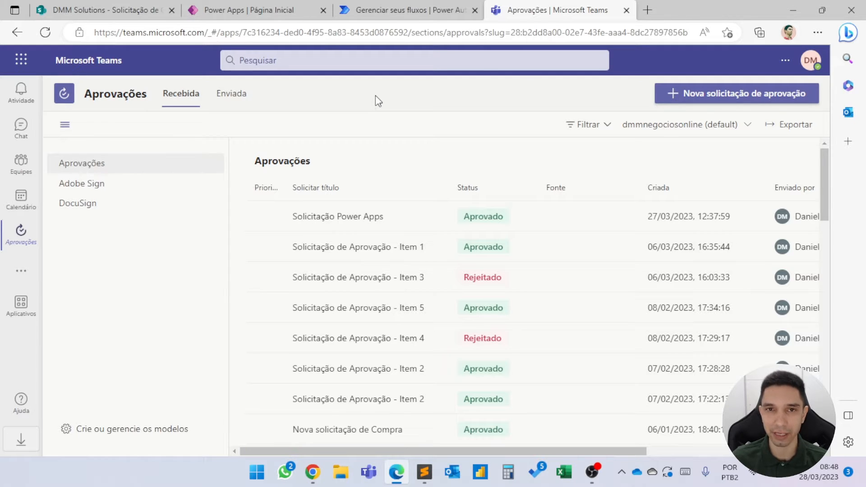
{"action": "left_click_drag", "start_coordinate": [533, 449], "coordinate": [520, 433]}
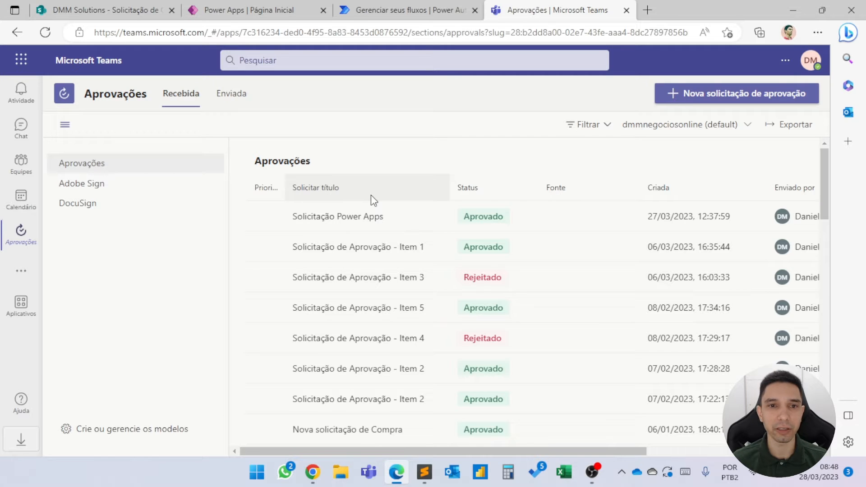
{"action": "left_click", "coordinate": [241, 104]}
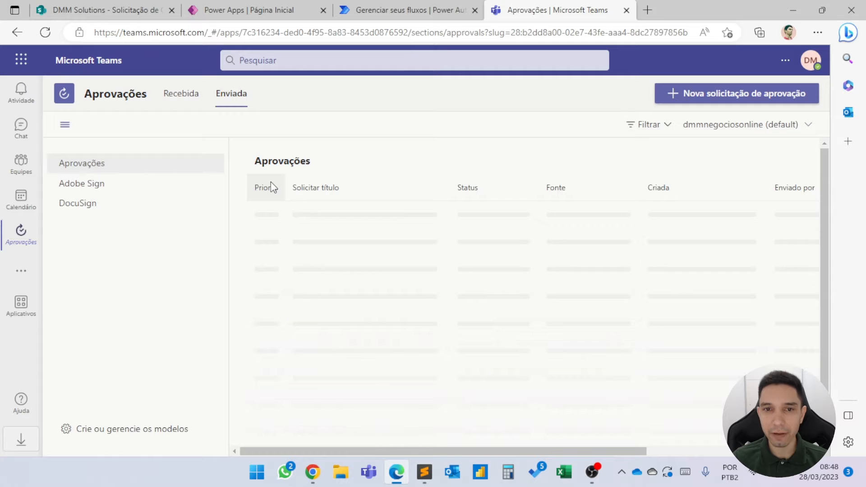
{"action": "left_click", "coordinate": [363, 212]}
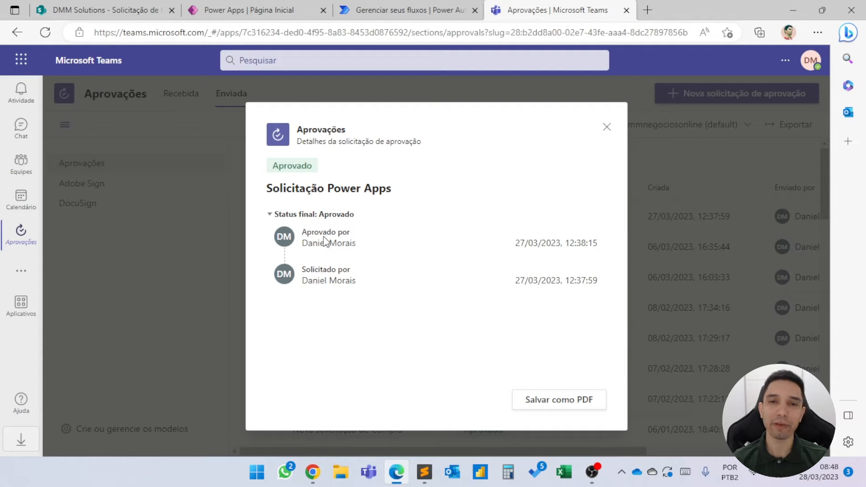
{"action": "left_click", "coordinate": [607, 126]}
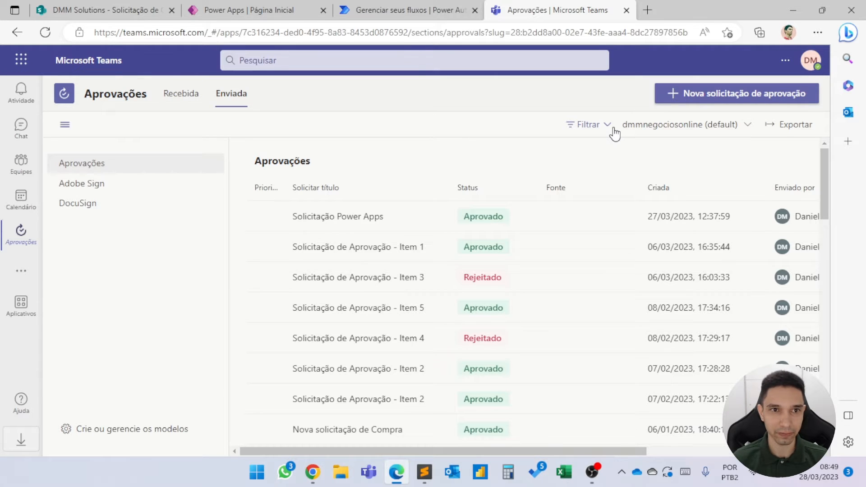
Switch to the Power Apps home page and show the options for starting a new app.
{"action": "left_click", "coordinate": [118, 10]}
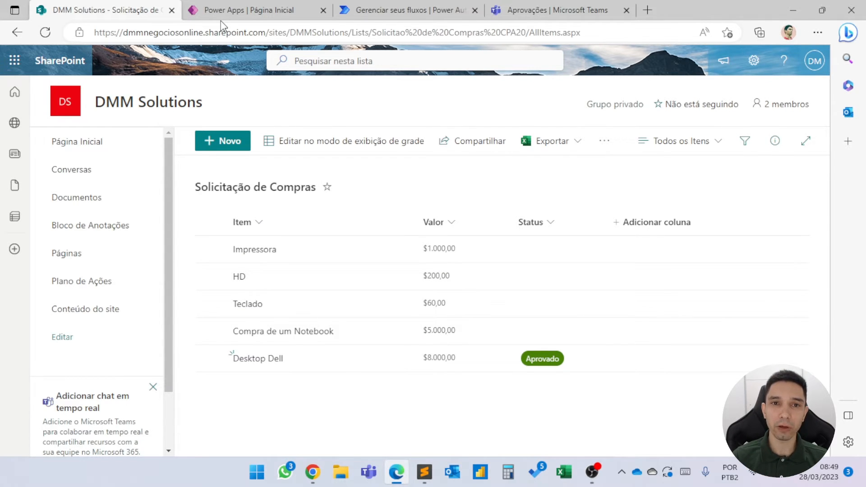
{"action": "left_click", "coordinate": [229, 13]}
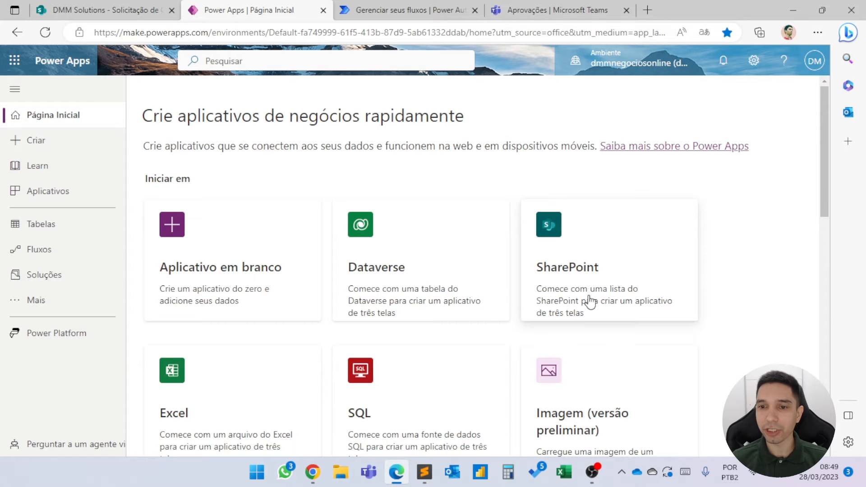
{"action": "scroll", "coordinate": [590, 295], "scroll_direction": "down", "scroll_amount": 1}
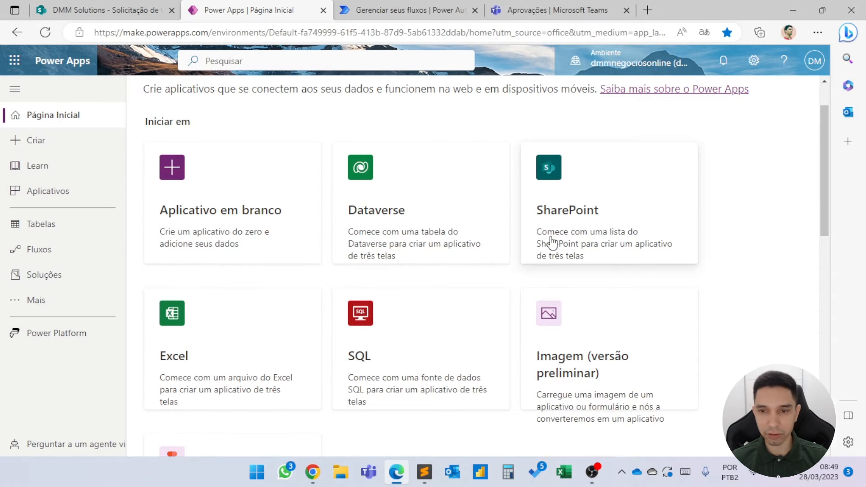
{"action": "key", "text": "ctrl+1"}
{"action": "left_click", "coordinate": [459, 238]}
{"action": "key", "text": "ctrl+shift"}
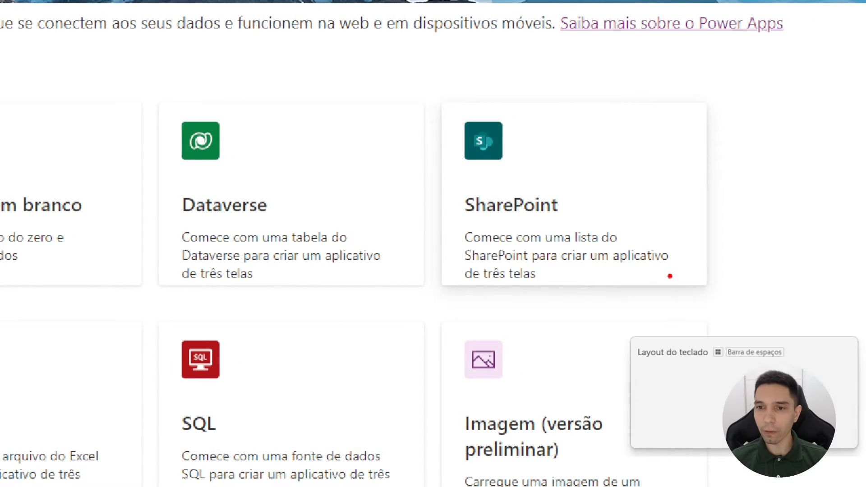
{"action": "mouse_move", "coordinate": [456, 225]}
{"action": "left_mouse_down"}
{"action": "mouse_move", "coordinate": [688, 301]}
{"action": "mouse_move", "coordinate": [693, 289]}
{"action": "left_mouse_up"}
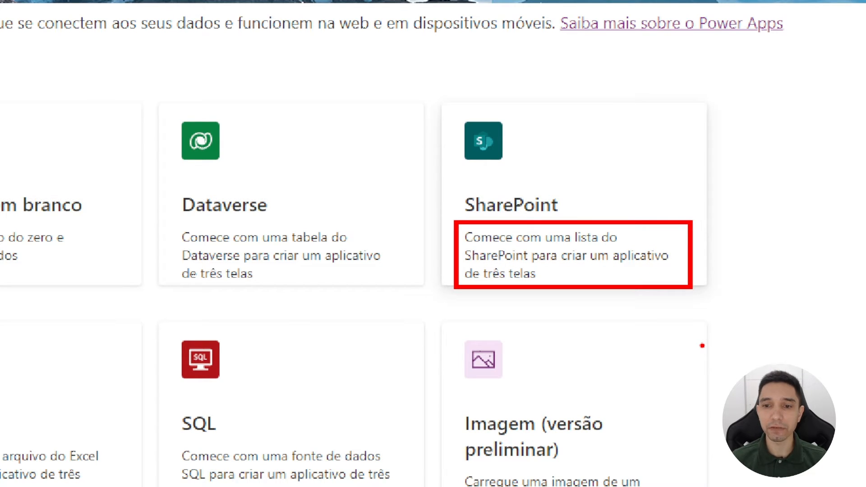
{"action": "key", "text": "Escape"}
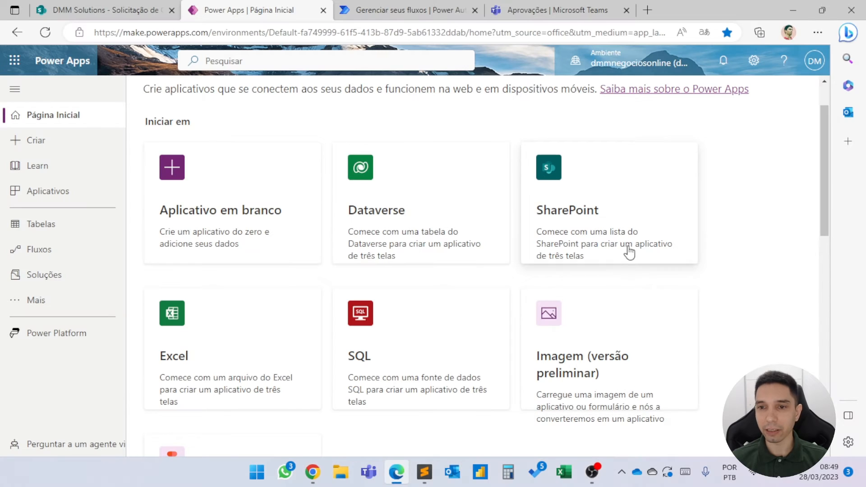
Create a three-screen app from the Solicitação de Compras list on the DMMSolutions SharePoint site and skip the studio welcome message.
{"action": "left_click", "coordinate": [609, 237]}
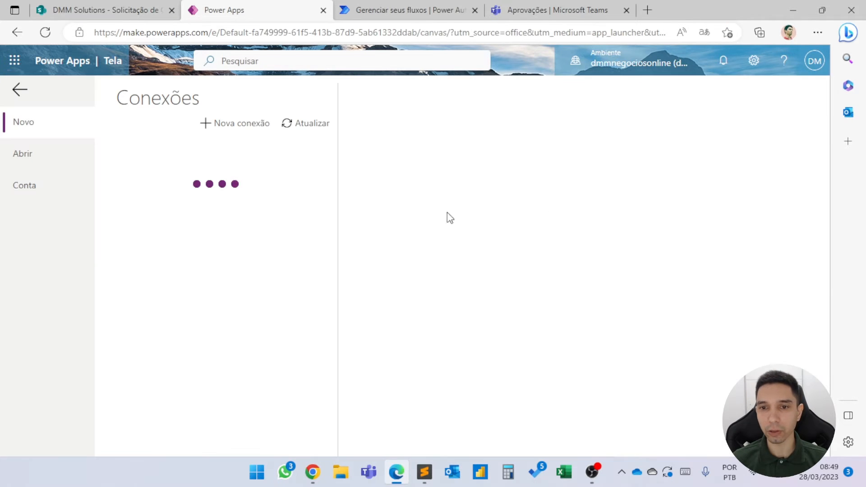
{"action": "left_click", "coordinate": [201, 194]}
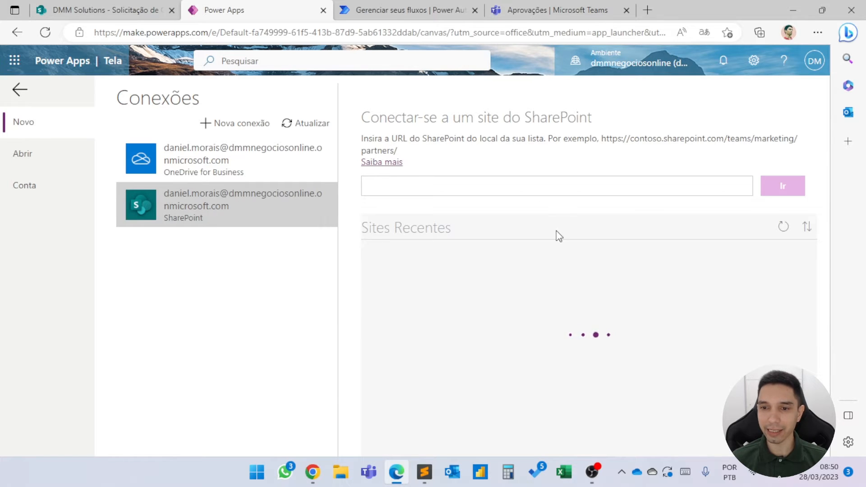
{"action": "left_click", "coordinate": [533, 270]}
{"action": "scroll", "coordinate": [532, 271], "scroll_direction": "down", "scroll_amount": 3}
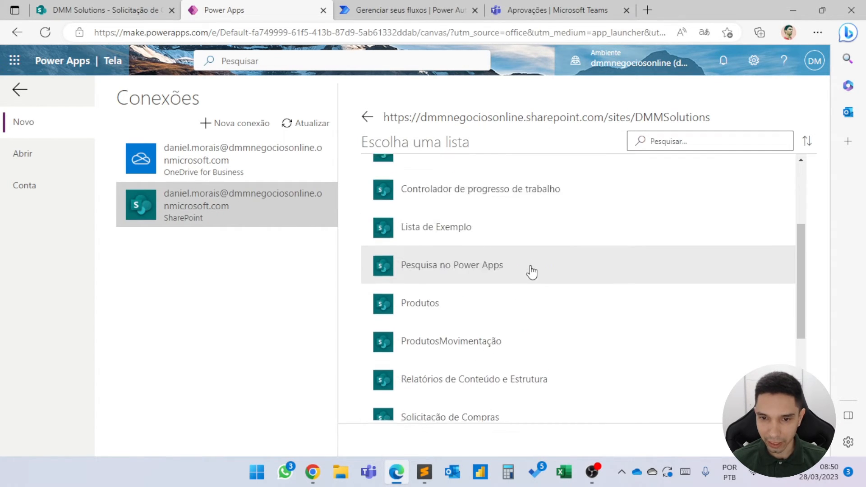
{"action": "scroll", "coordinate": [532, 272], "scroll_direction": "down", "scroll_amount": 3}
{"action": "left_click", "coordinate": [490, 270]}
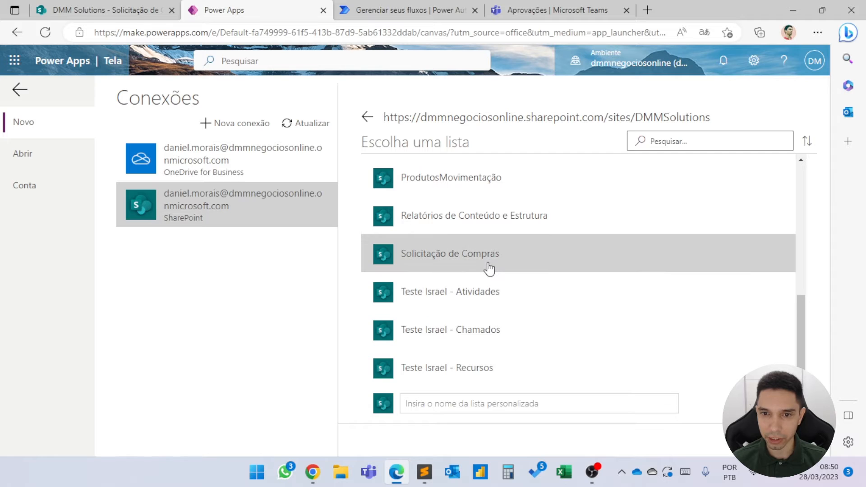
{"action": "left_click", "coordinate": [782, 440]}
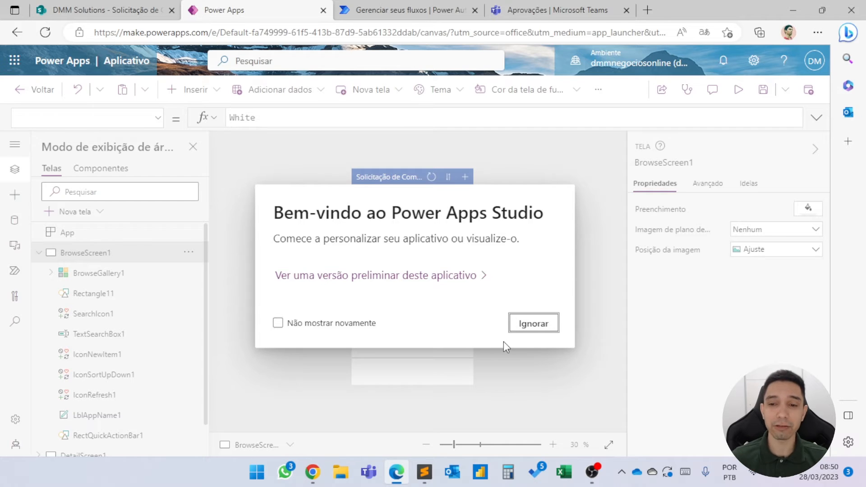
{"action": "left_click", "coordinate": [523, 323]}
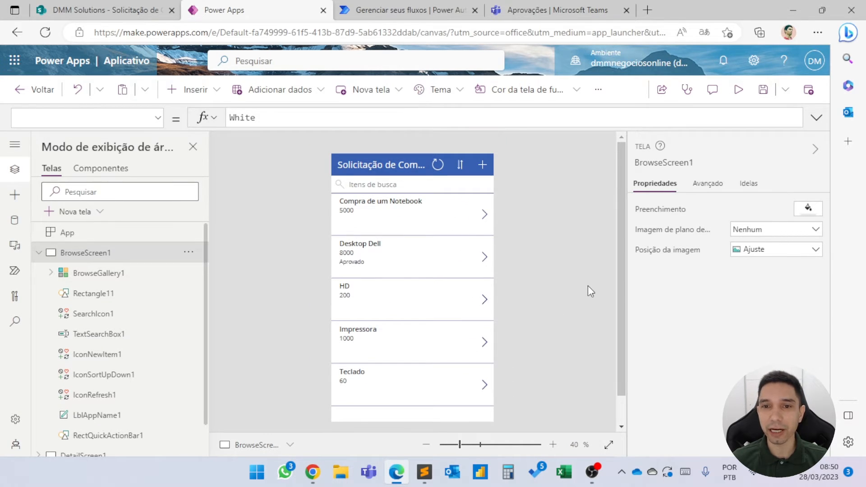
Try out the app's browse screen, view the Compra de um Notebook record and its edit form, and cancel editing.
{"action": "left_click", "coordinate": [460, 171], "text": "alt"}
{"action": "left_click", "coordinate": [460, 173], "text": "alt"}
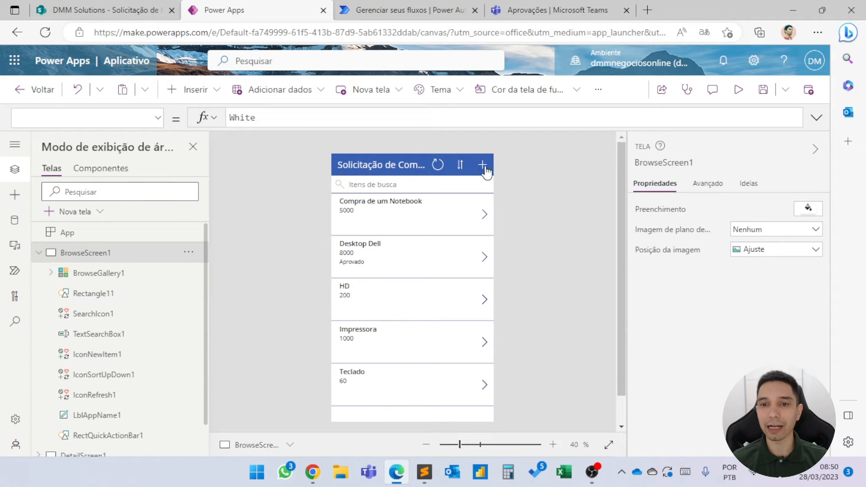
{"action": "left_click", "coordinate": [485, 214], "text": "alt"}
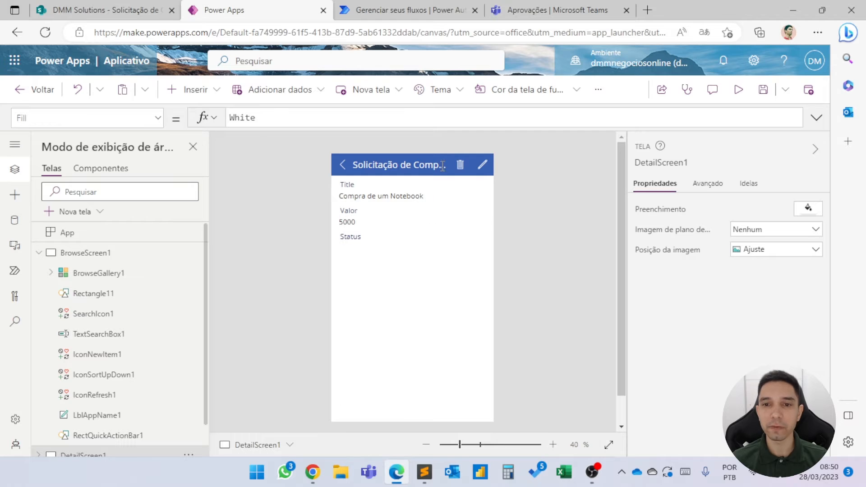
{"action": "left_click", "coordinate": [485, 166], "text": "alt"}
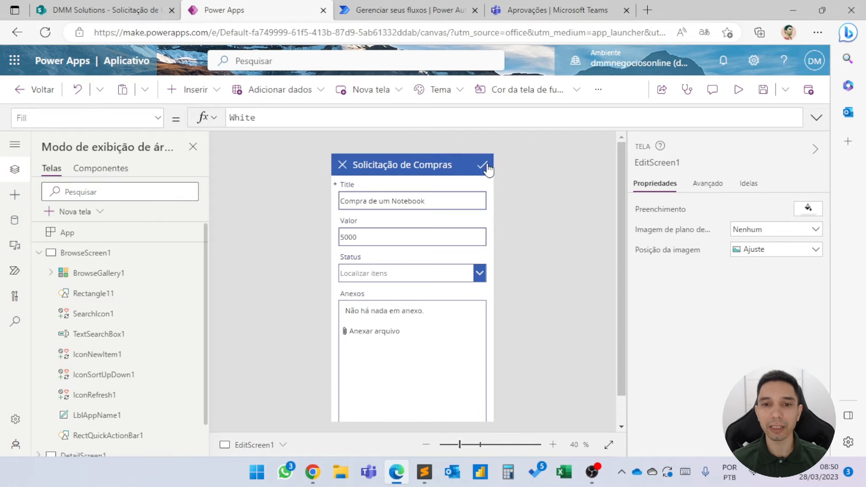
{"action": "left_click", "coordinate": [348, 175], "text": "alt"}
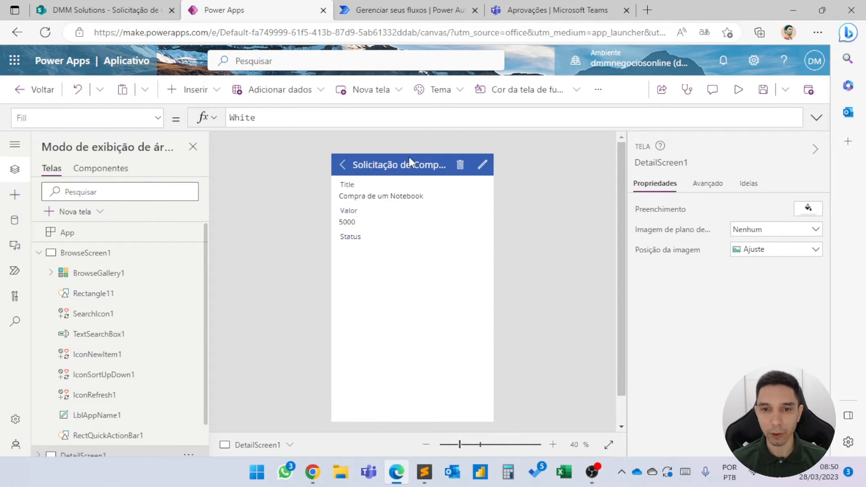
Delete the Compra de um Notebook record in the app and reload the Solicitação de Compras list in SharePoint.
{"action": "left_click", "coordinate": [461, 165], "text": "alt"}
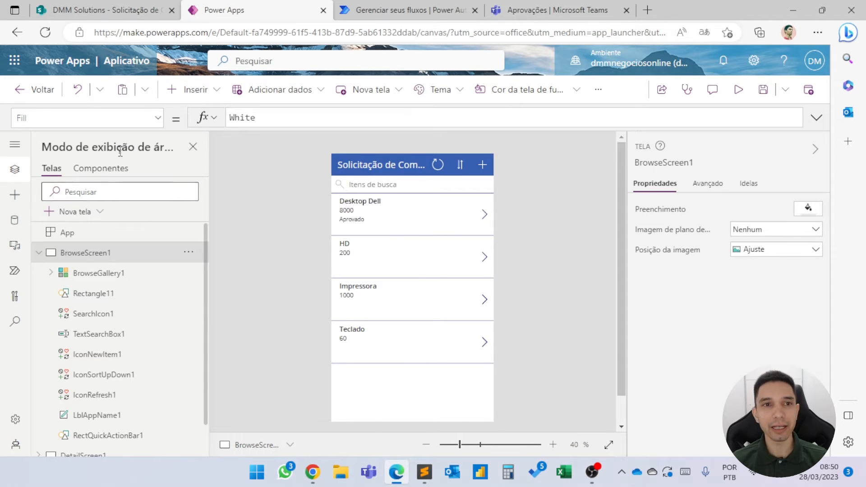
{"action": "left_click", "coordinate": [105, 4]}
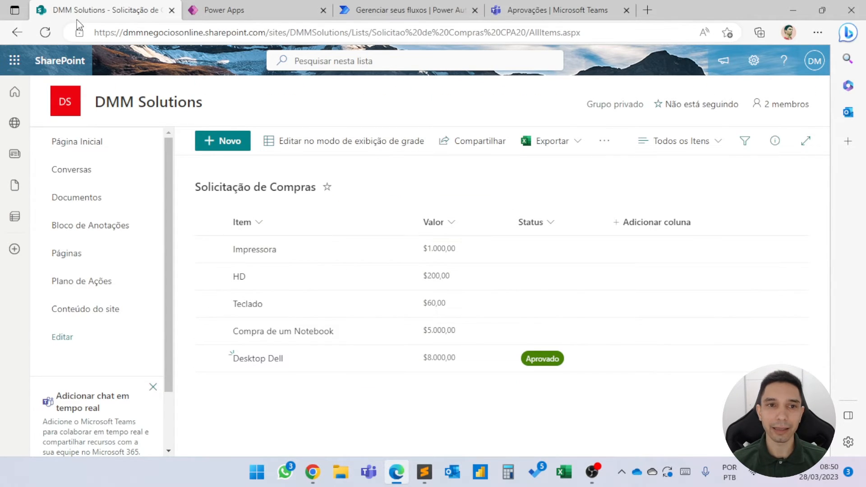
{"action": "key", "text": "F5"}
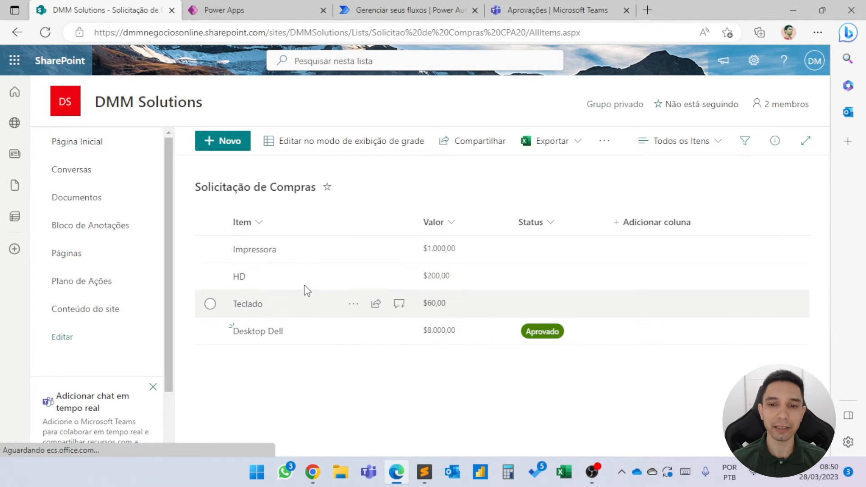
Switch to Power Automate and start a new automated cloud flow, skipping the name and trigger setup.
{"action": "left_click", "coordinate": [248, 7]}
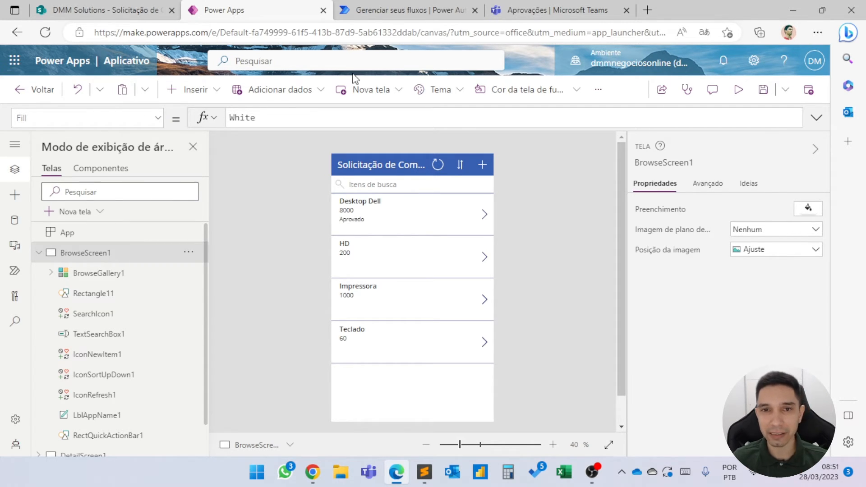
{"action": "left_click", "coordinate": [373, 14]}
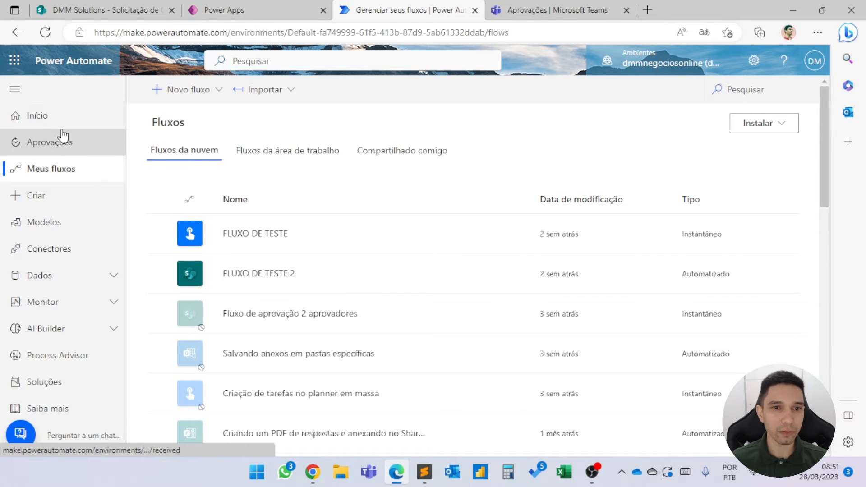
{"action": "left_click", "coordinate": [206, 89]}
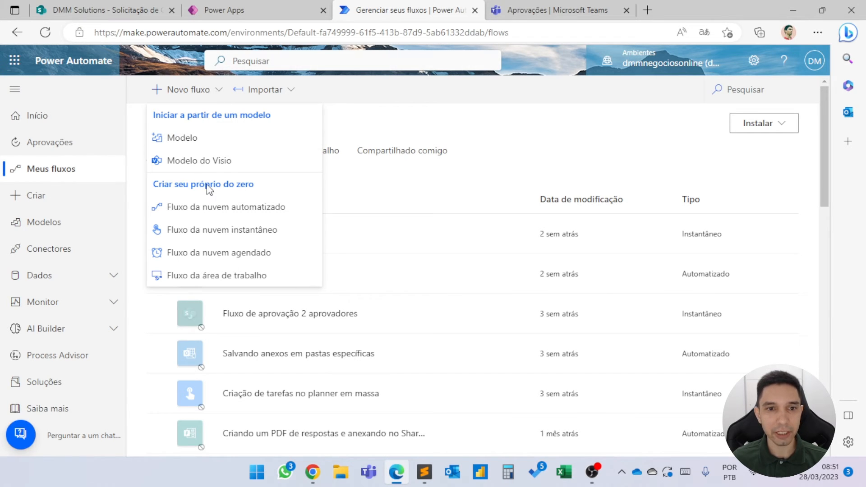
{"action": "left_click", "coordinate": [205, 209]}
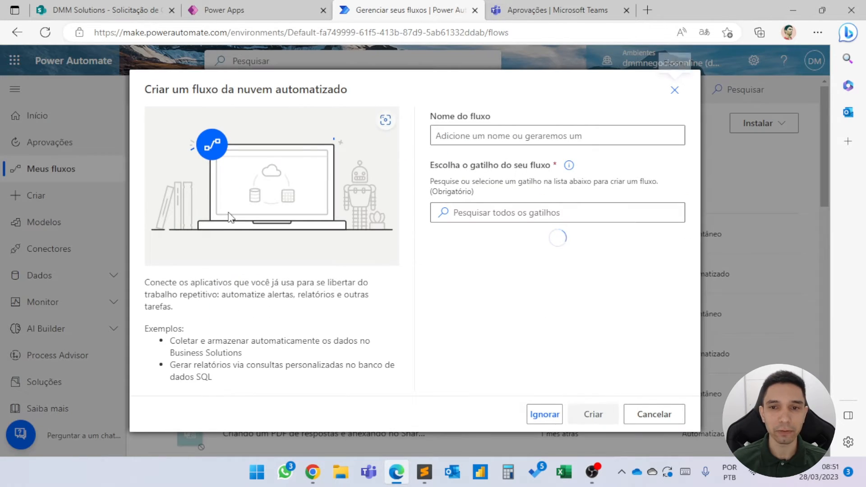
{"action": "left_click", "coordinate": [544, 415]}
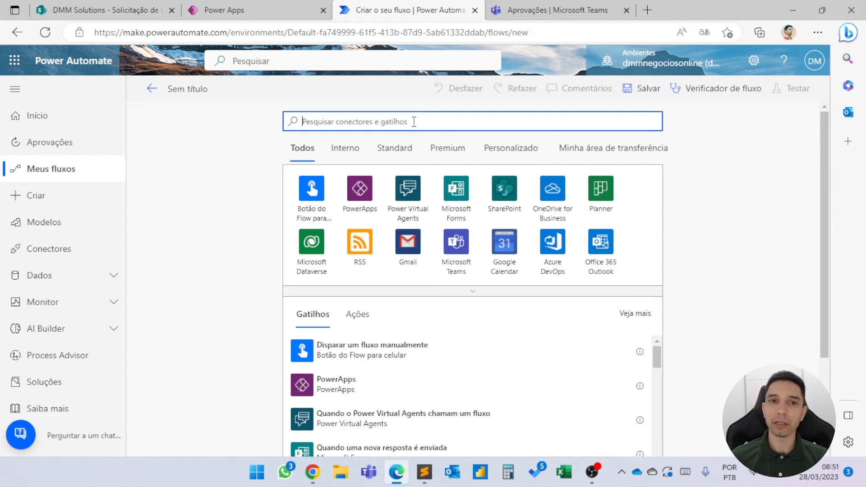
Compare the Solicitação de Compras list in SharePoint with the records in the Power Apps browse screen.
{"action": "left_click", "coordinate": [104, 10]}
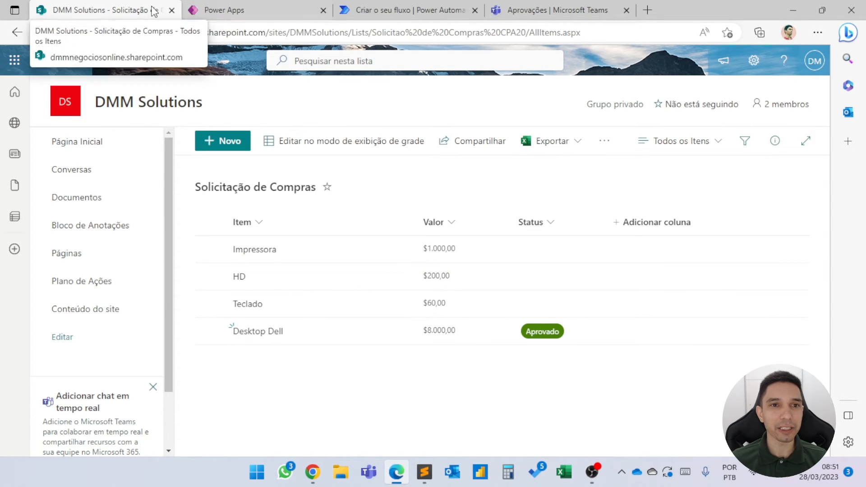
{"action": "left_click", "coordinate": [228, 9]}
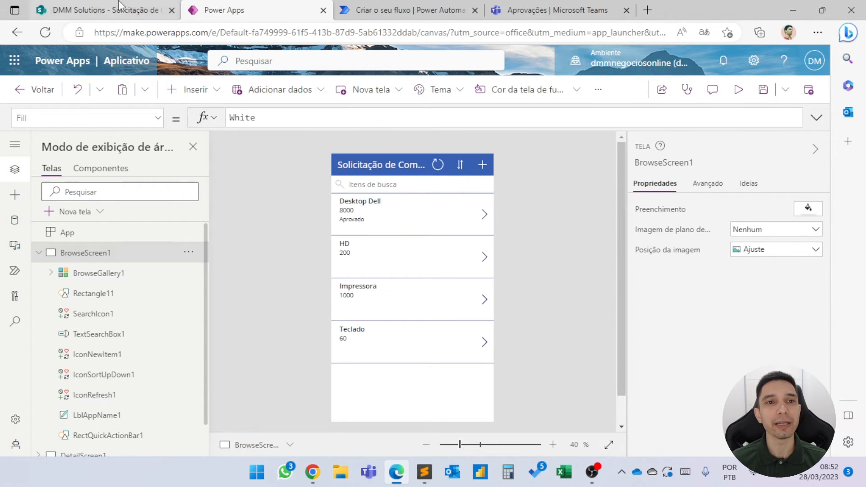
{"action": "left_click", "coordinate": [103, 10]}
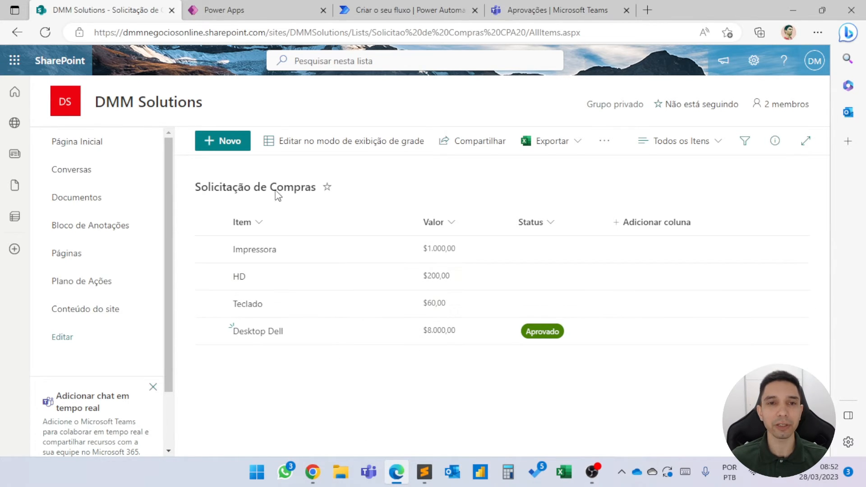
{"action": "left_click", "coordinate": [250, 12]}
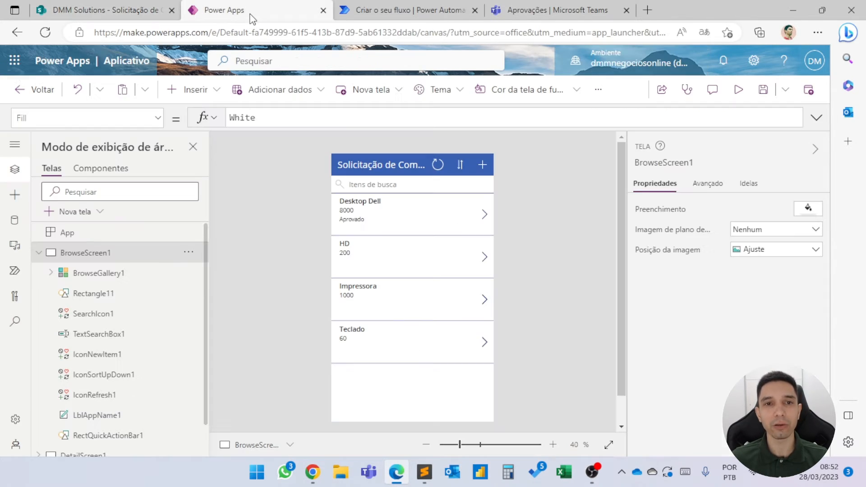
{"action": "left_click", "coordinate": [69, 14]}
Return to the untitled flow in Power Automate and add the SharePoint trigger Quando um item é criado.
{"action": "left_click", "coordinate": [393, 7]}
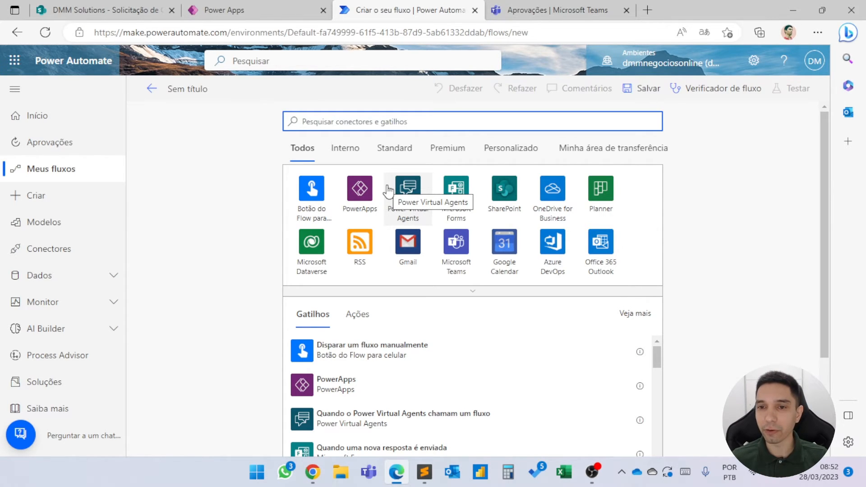
{"action": "left_click", "coordinate": [501, 189]}
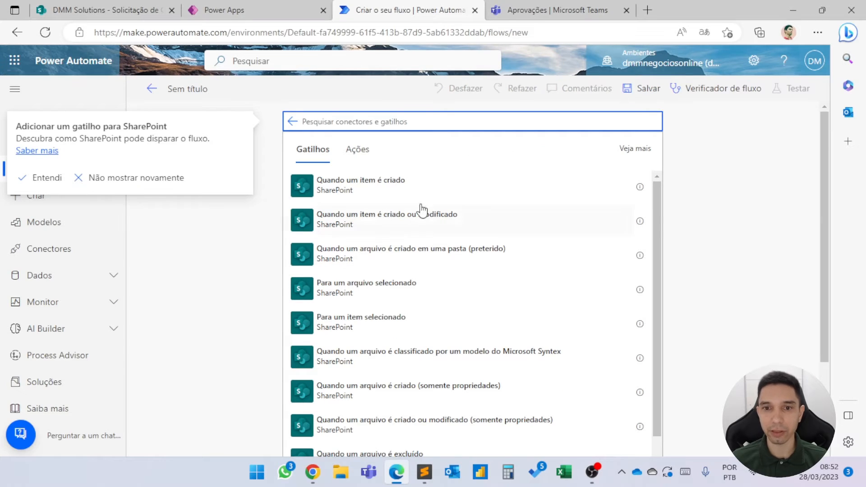
{"action": "left_click", "coordinate": [393, 184]}
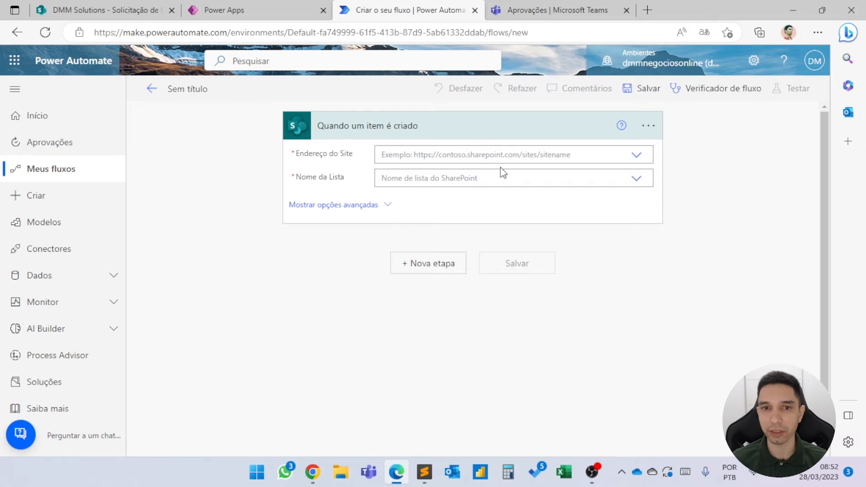
Set the trigger's site to DMM Solutions and its list to Solicitação de Compras, and begin a new step after it.
{"action": "left_click", "coordinate": [641, 157]}
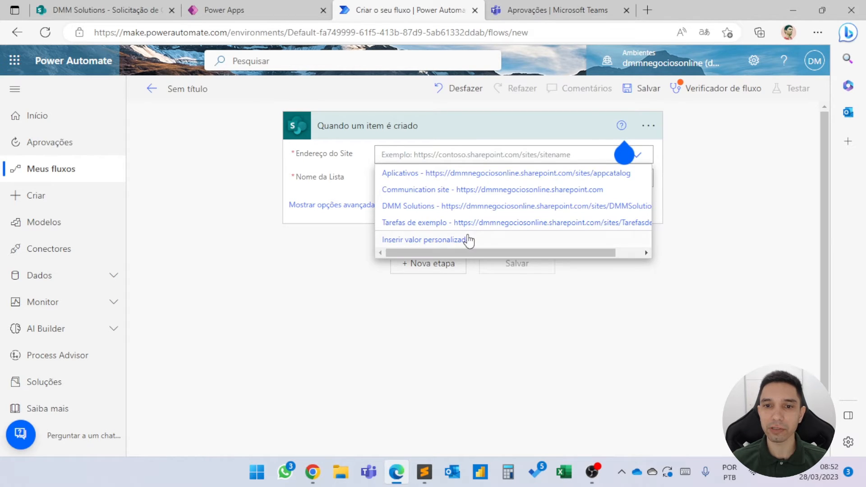
{"action": "left_click", "coordinate": [408, 210]}
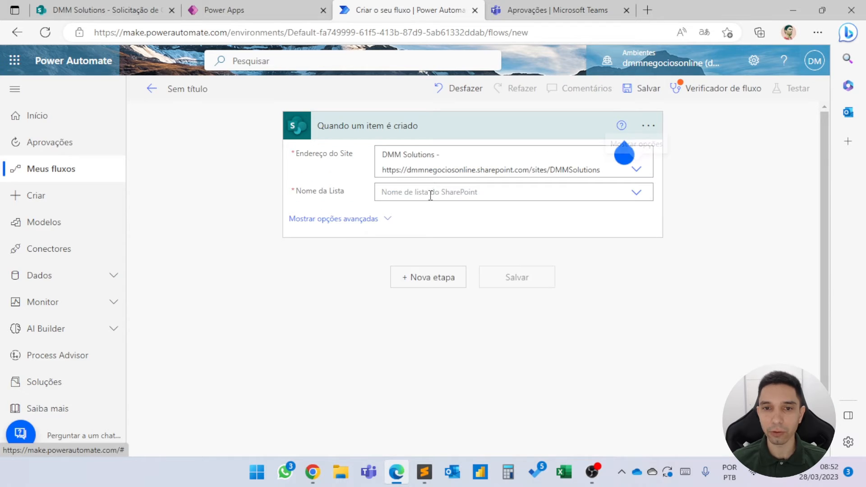
{"action": "left_click", "coordinate": [429, 194]}
{"action": "scroll", "coordinate": [465, 312], "scroll_direction": "down", "scroll_amount": 1}
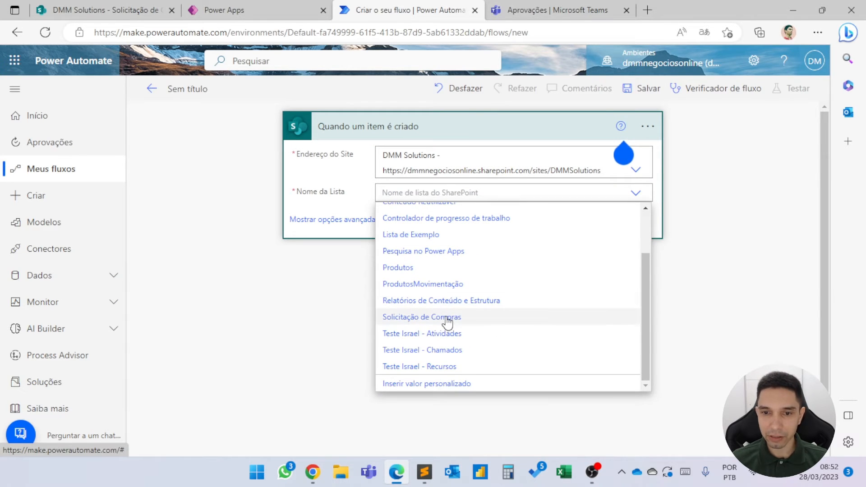
{"action": "left_click", "coordinate": [449, 317]}
{"action": "left_click", "coordinate": [361, 221]}
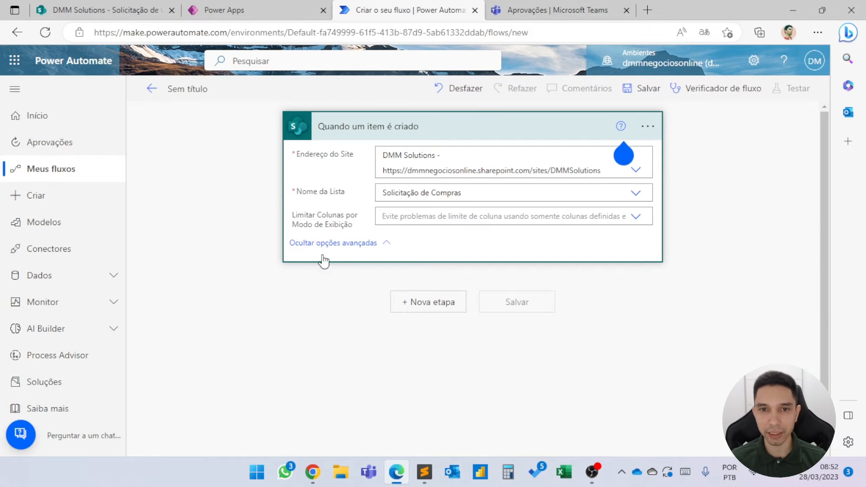
{"action": "left_click", "coordinate": [407, 136]}
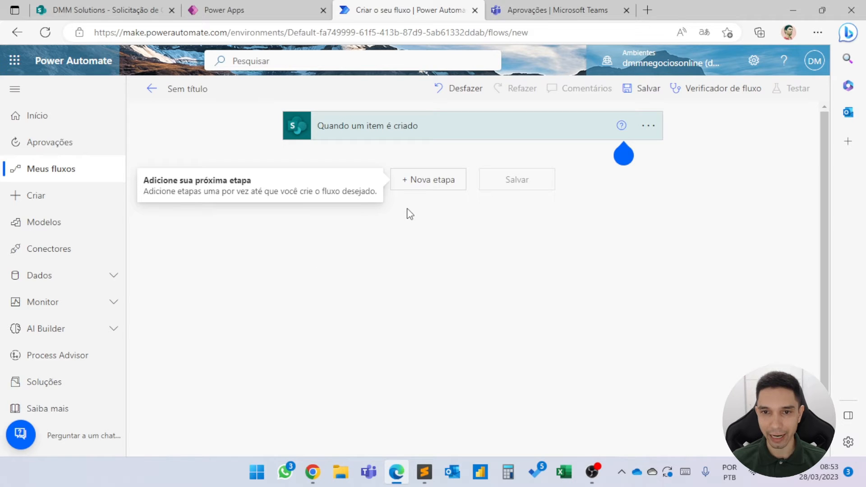
{"action": "left_click", "coordinate": [427, 185]}
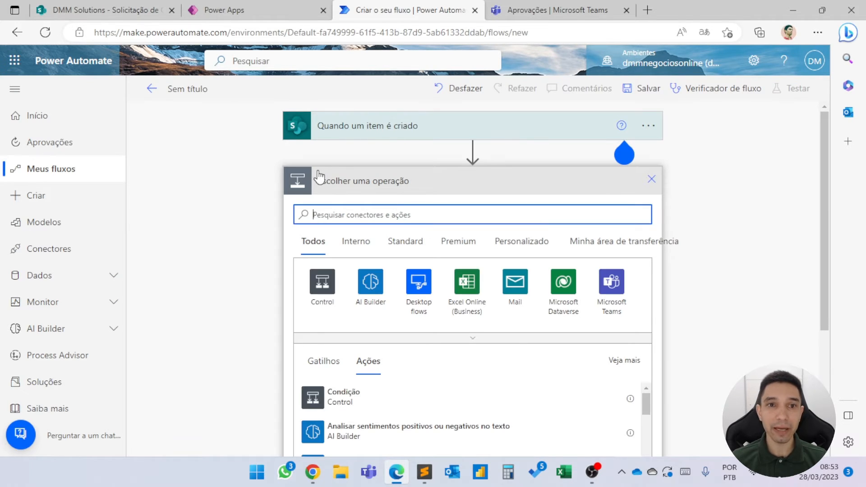
Switch to SharePoint and examine the Status column's choices in the Solicitação de Compras list, closing the settings without changes.
{"action": "left_click", "coordinate": [98, 11]}
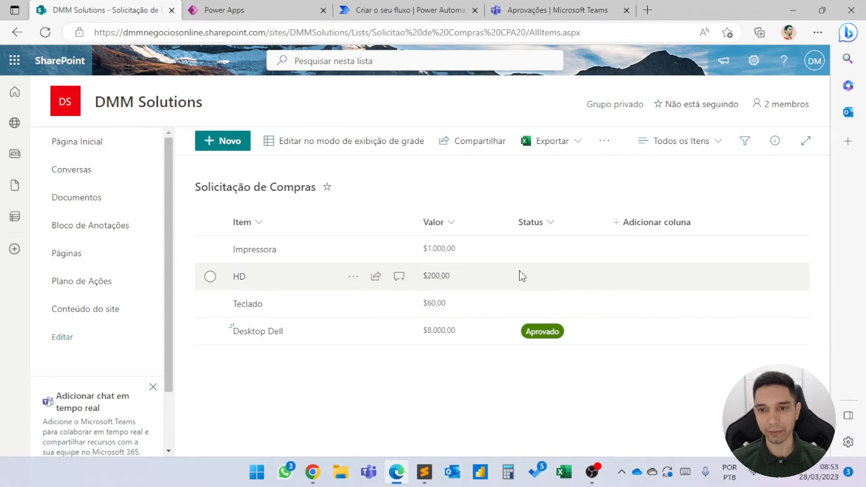
{"action": "left_click", "coordinate": [546, 223]}
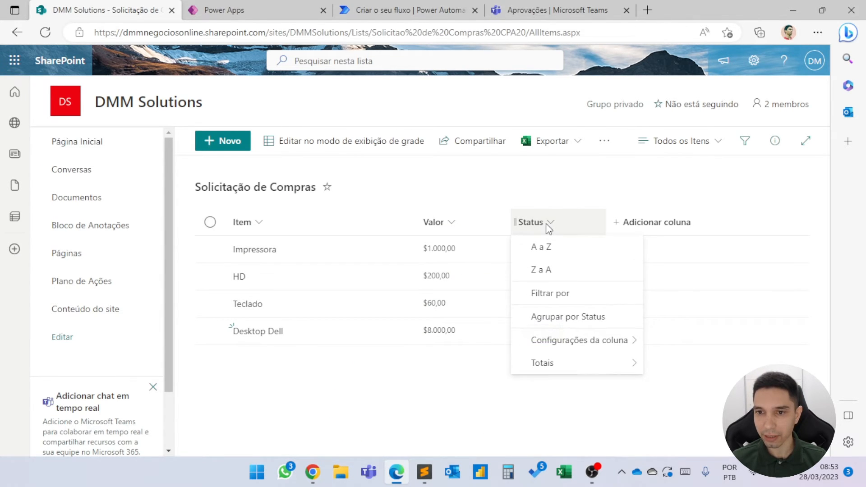
{"action": "mouse_move", "coordinate": [581, 343]}
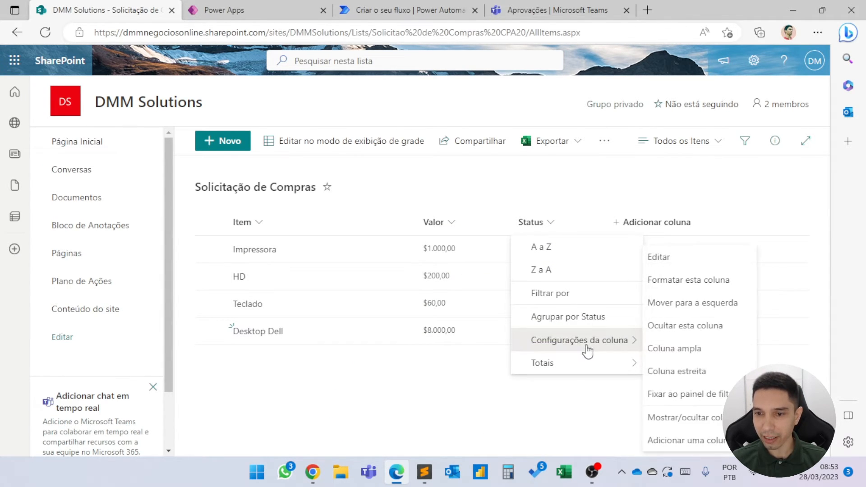
{"action": "left_click", "coordinate": [659, 258]}
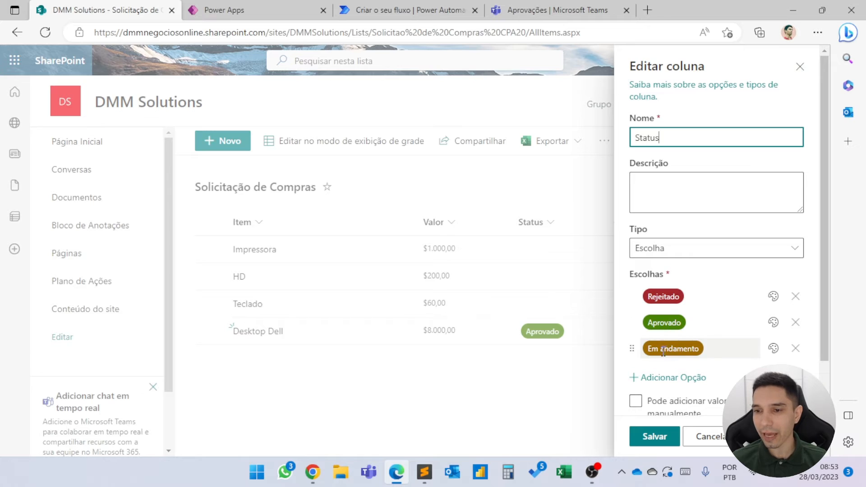
{"action": "left_click", "coordinate": [805, 69]}
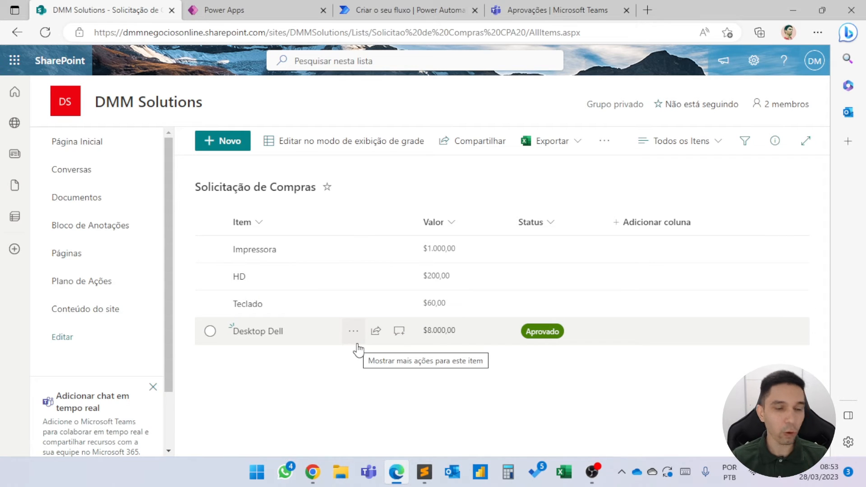
Return to the Power Automate flow and add the Aprovações action Iniciar e aguardar uma aprovação after the trigger.
{"action": "left_click", "coordinate": [390, 8]}
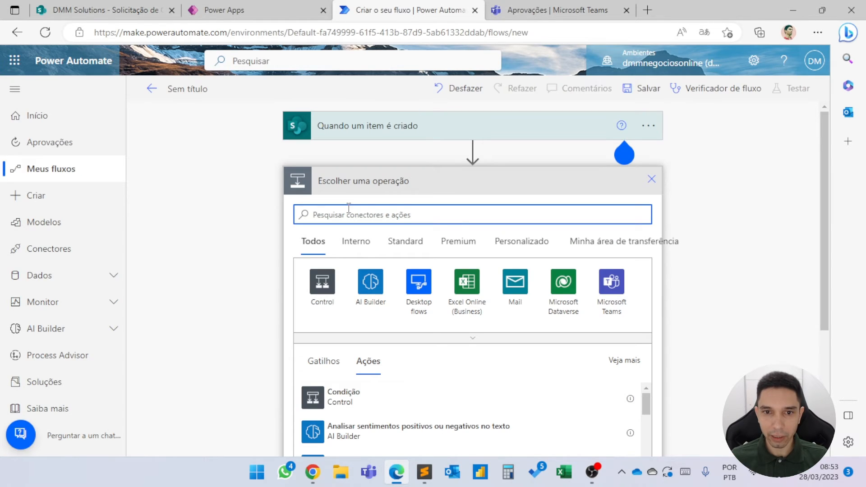
{"action": "type", "text": "apro"}
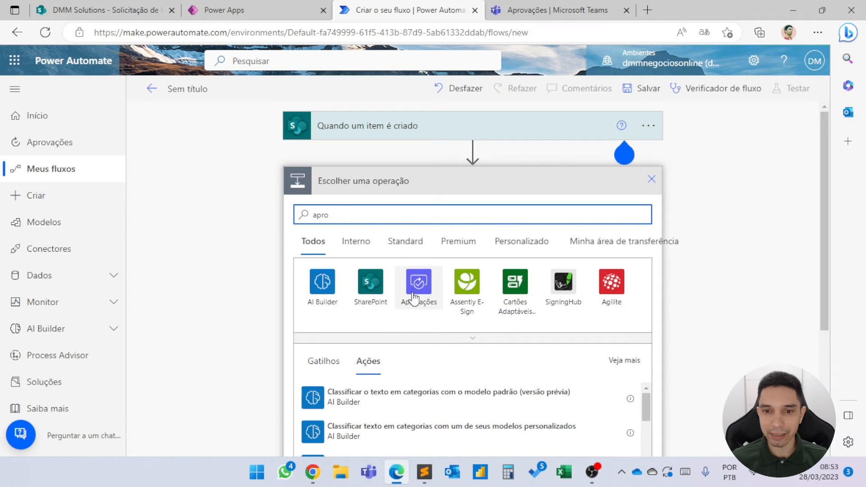
{"action": "left_click", "coordinate": [419, 284]}
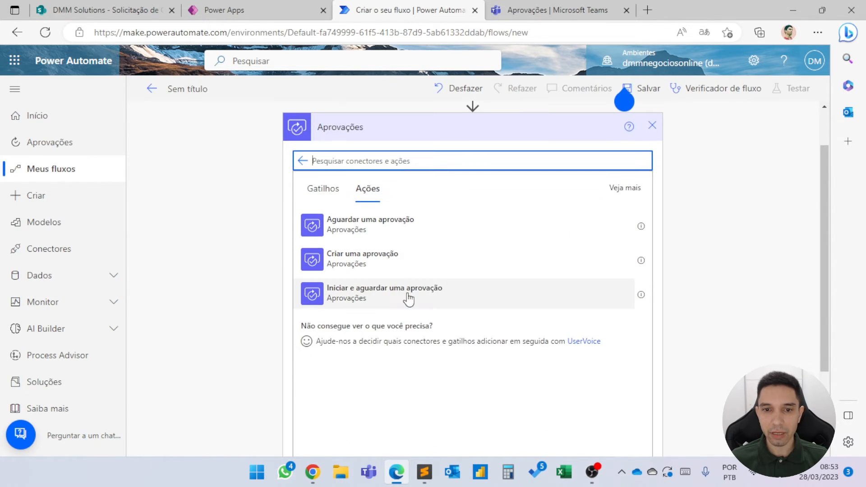
{"action": "left_click", "coordinate": [362, 295]}
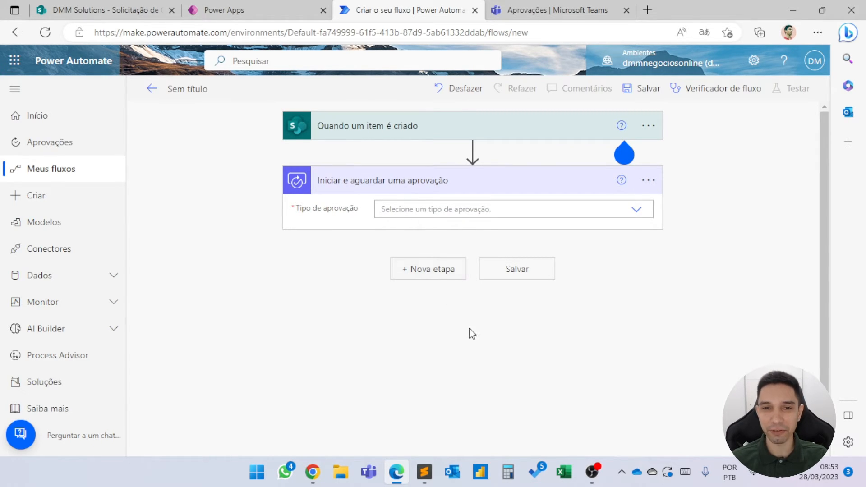
Insert the SharePoint action Atualizar item between the trigger and the approval action.
{"action": "left_click", "coordinate": [472, 152]}
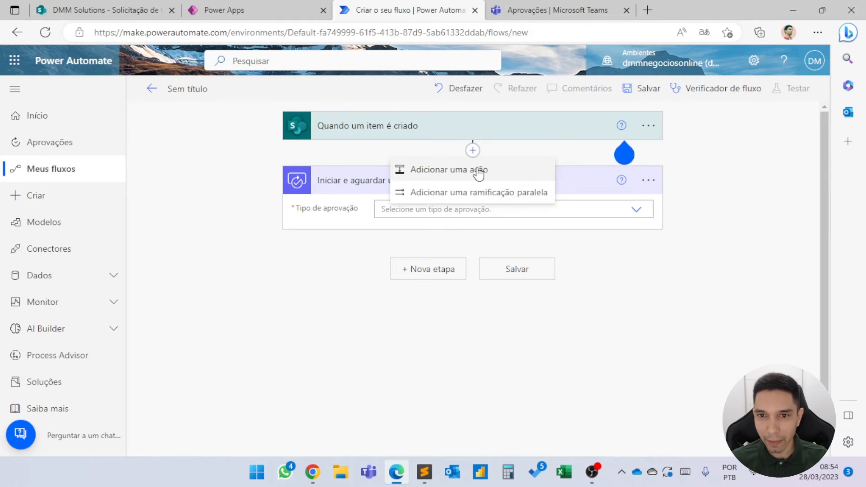
{"action": "left_click", "coordinate": [472, 169]}
{"action": "type", "text": "A"}
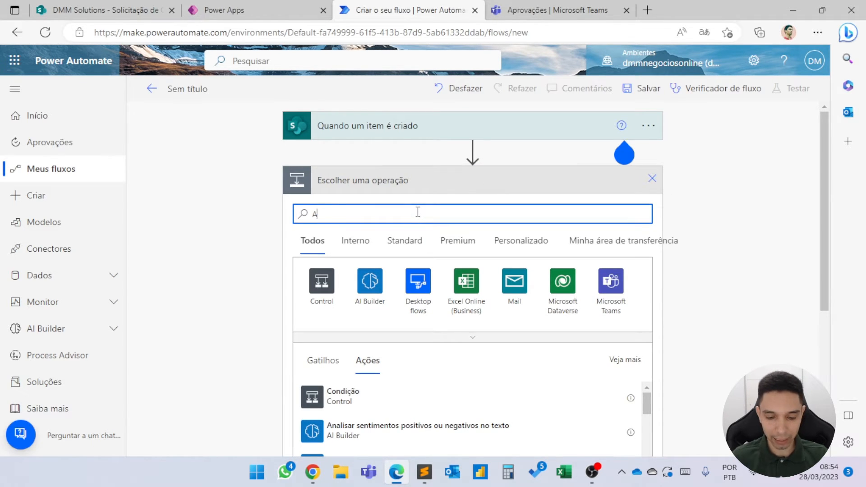
{"action": "type", "text": "tualiza"}
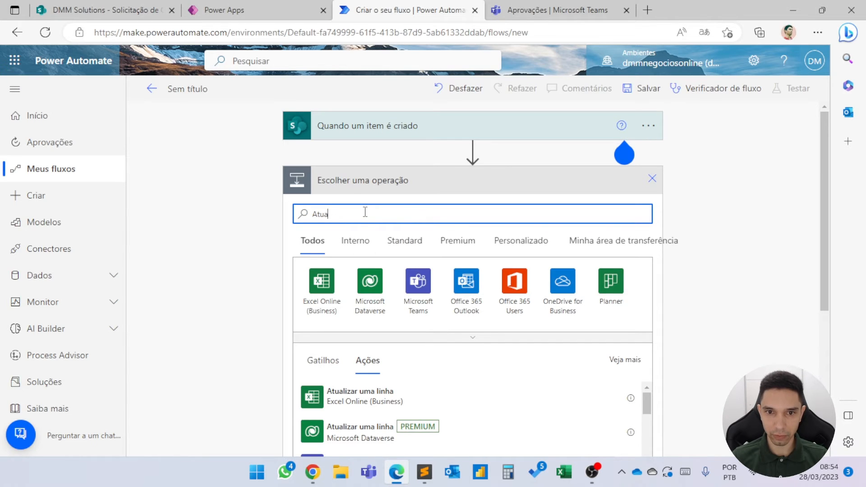
{"action": "key", "text": "BackSpace"}
{"action": "key", "text": "BackSpace"}
{"action": "key", "text": "BackSpace"}
{"action": "key", "text": "BackSpace"}
{"action": "type", "text": "Share"}
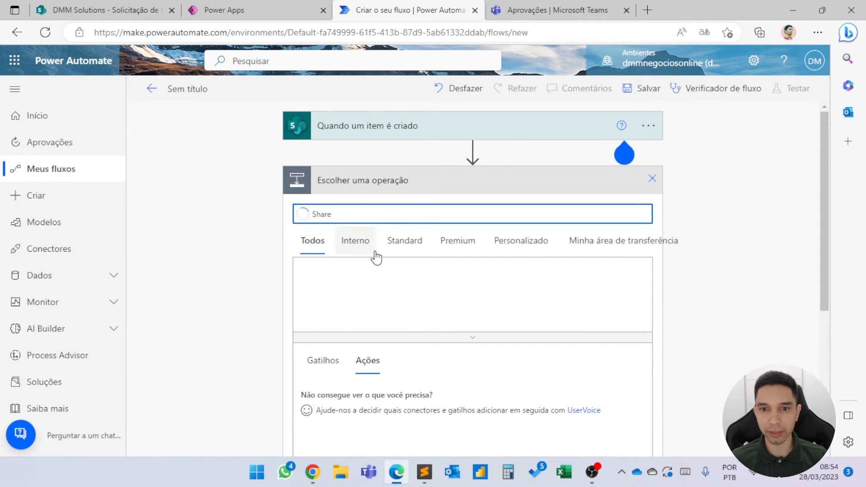
{"action": "left_click", "coordinate": [320, 284]}
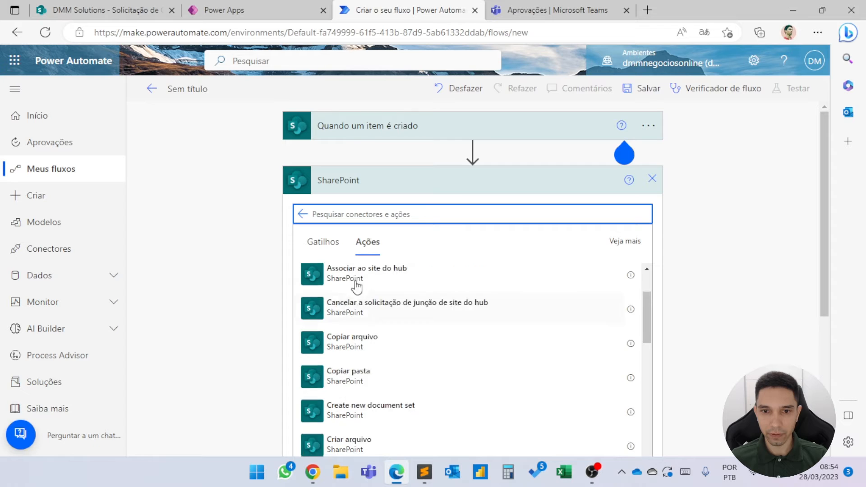
{"action": "type", "text": "atu"}
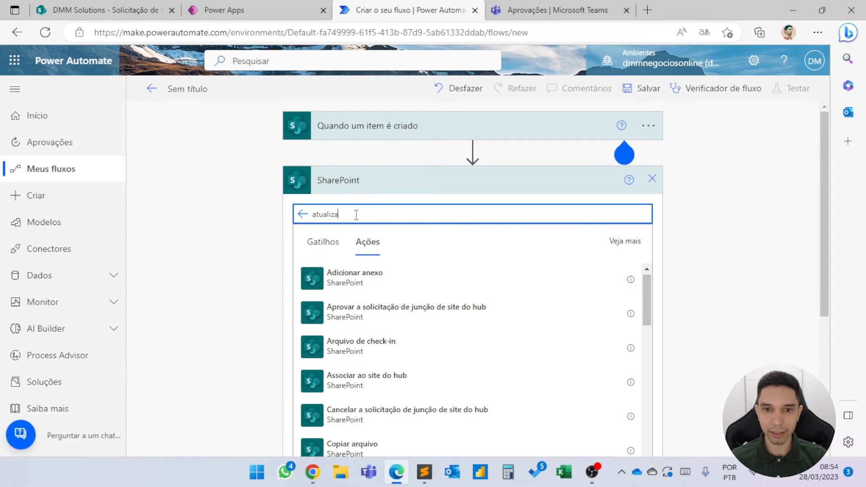
{"action": "type", "text": "aliza"}
{"action": "left_click", "coordinate": [361, 313]}
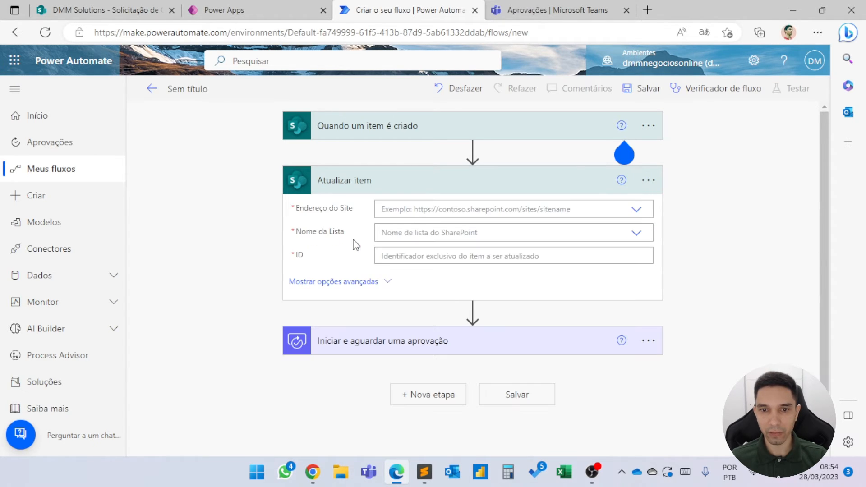
Set the Atualizar item action's site to DMM Solutions and its list to Solicitação de Compras.
{"action": "left_click", "coordinate": [410, 212]}
{"action": "left_click", "coordinate": [440, 262]}
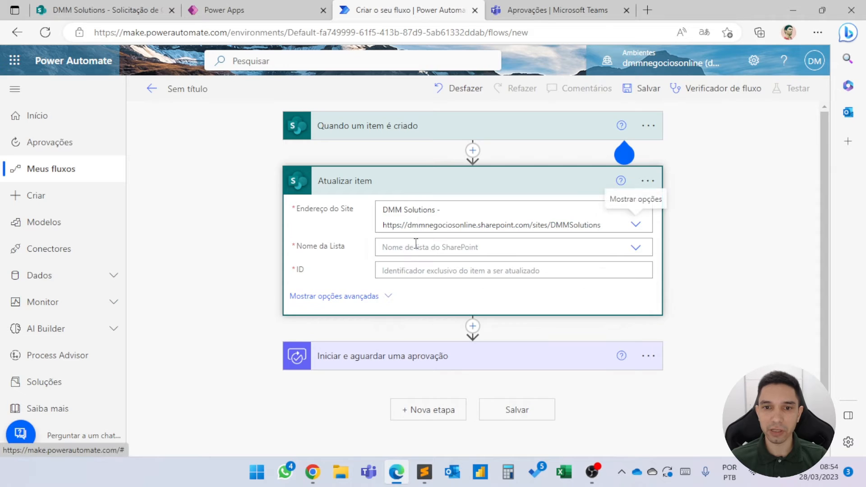
{"action": "left_click", "coordinate": [415, 245]}
{"action": "scroll", "coordinate": [429, 319], "scroll_direction": "down", "scroll_amount": 3}
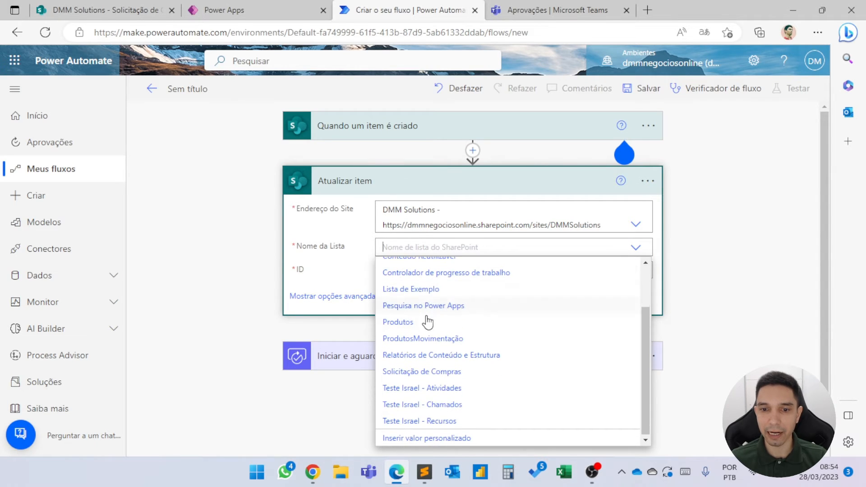
{"action": "left_click", "coordinate": [417, 372]}
Fill the Atualizar item action's ID and Title fields with the trigger's ID and Title dynamic values, and collapse the action.
{"action": "left_click", "coordinate": [393, 270]}
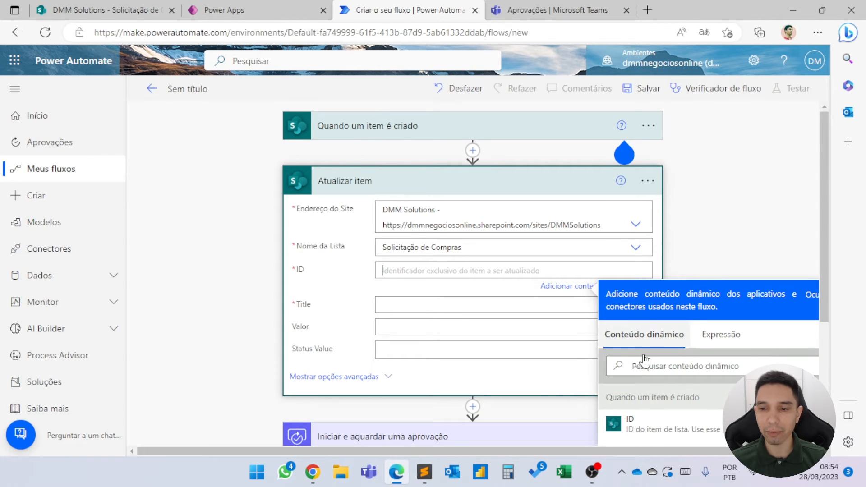
{"action": "scroll", "coordinate": [645, 361], "scroll_direction": "down", "scroll_amount": 1}
{"action": "left_click", "coordinate": [666, 381]}
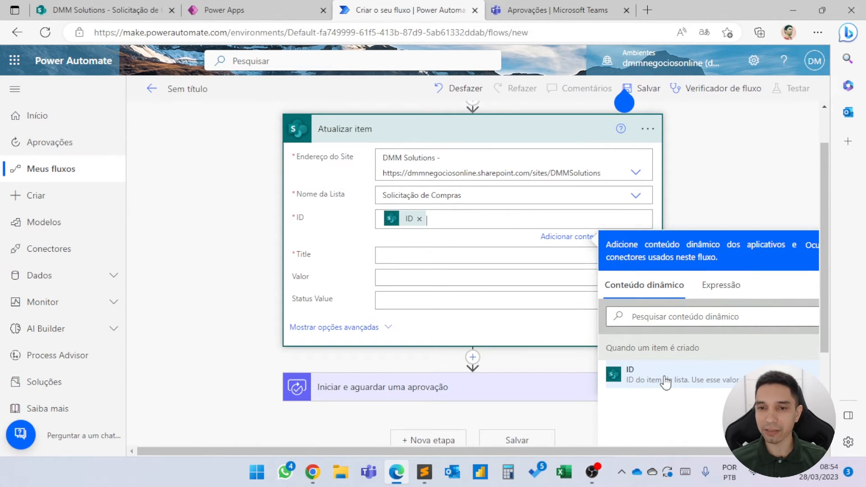
{"action": "scroll", "coordinate": [415, 262], "scroll_direction": "up", "scroll_amount": 1}
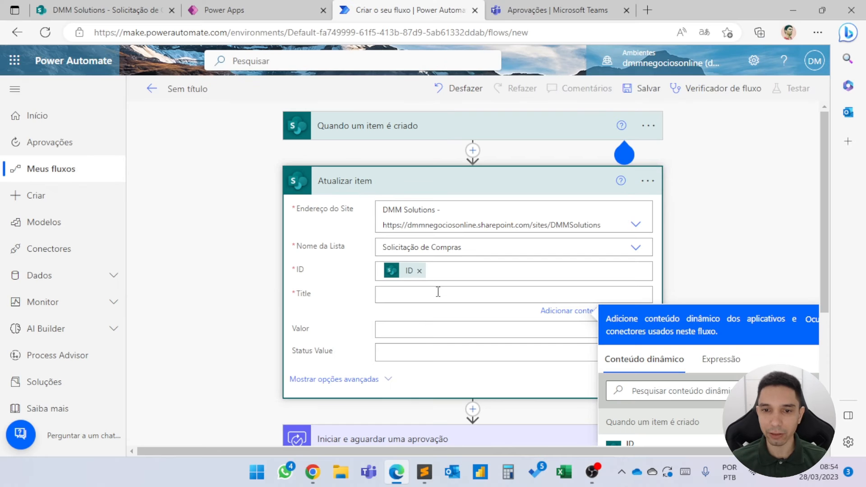
{"action": "scroll", "coordinate": [483, 293], "scroll_direction": "down", "scroll_amount": 3}
{"action": "scroll", "coordinate": [582, 273], "scroll_direction": "up", "scroll_amount": 2}
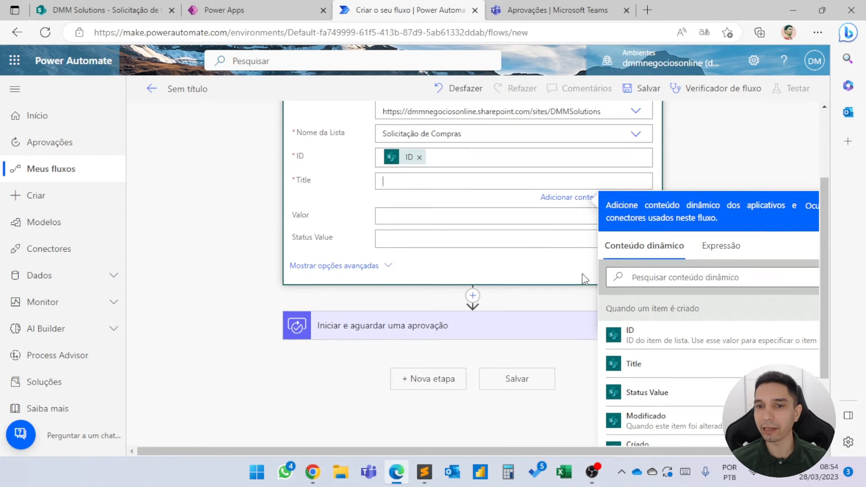
{"action": "scroll", "coordinate": [582, 274], "scroll_direction": "down", "scroll_amount": 2}
{"action": "left_click", "coordinate": [674, 325]}
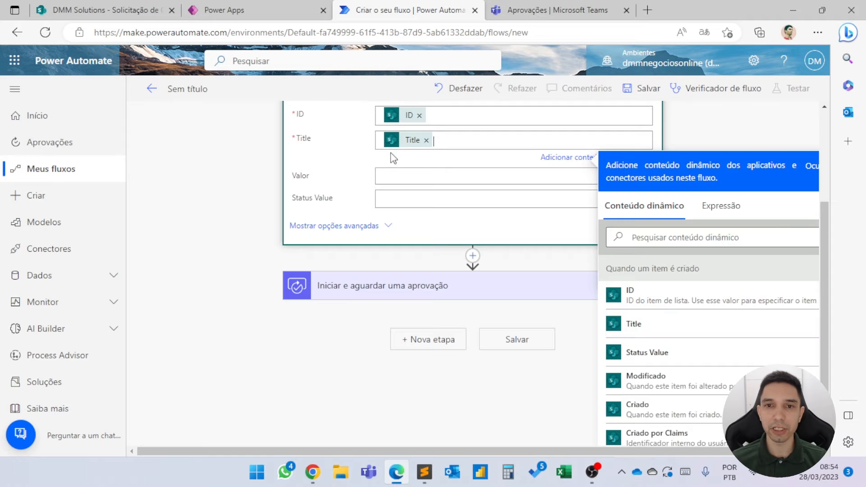
{"action": "scroll", "coordinate": [408, 149], "scroll_direction": "up", "scroll_amount": 3}
{"action": "left_click", "coordinate": [411, 182]}
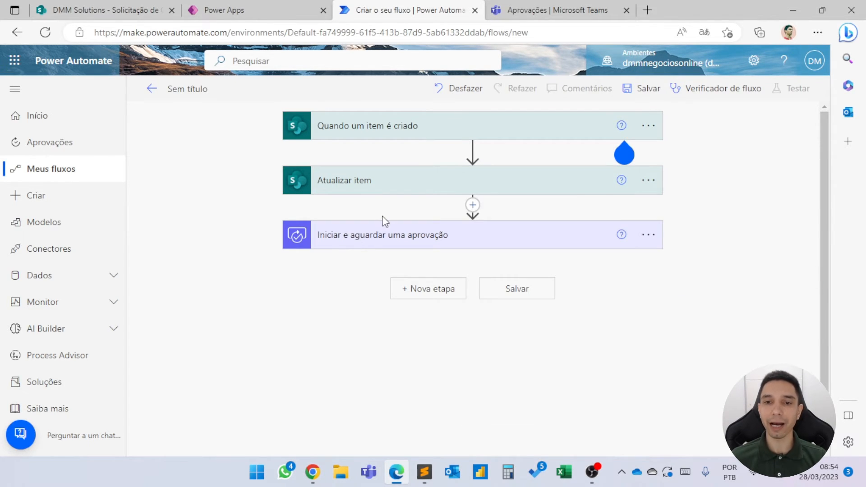
Set the type of the Iniciar e aguardar uma aprovação action to Aprovar/Rejeitar – Primeiro a responder.
{"action": "left_click", "coordinate": [395, 232]}
{"action": "left_click", "coordinate": [484, 219]}
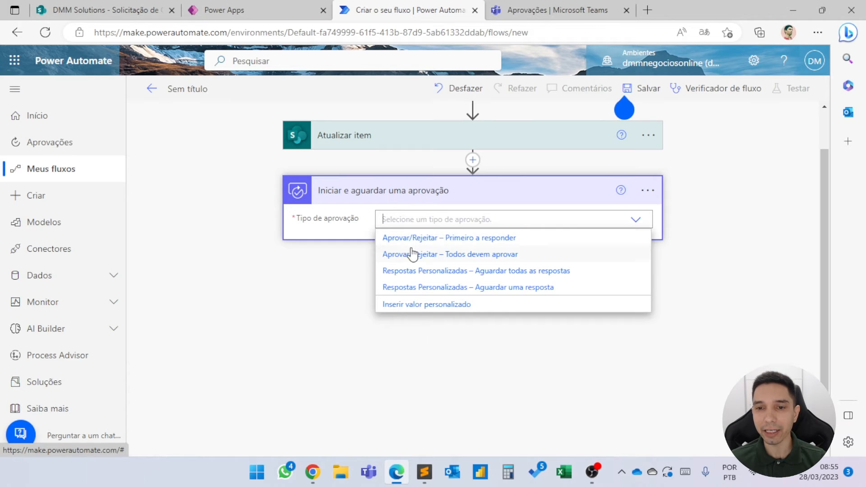
{"action": "left_click", "coordinate": [454, 237]}
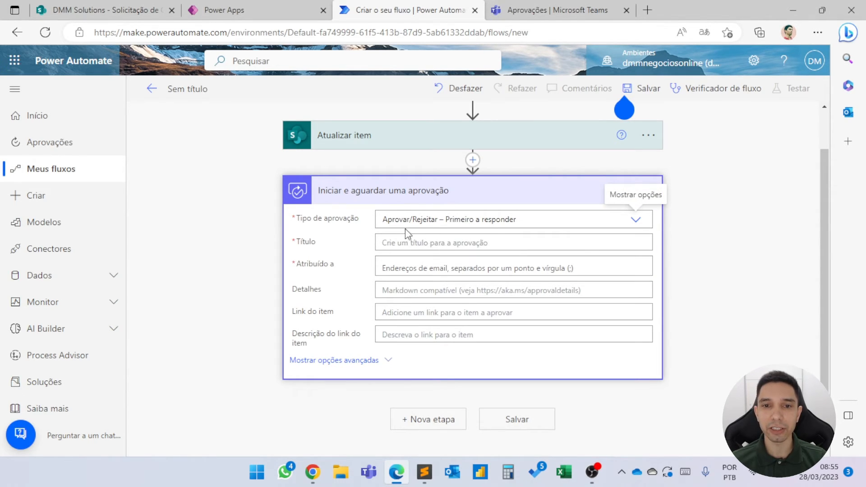
Set the approval title to "Solicitação de Compras - " followed by the Title dynamic value from Quando um item é criado.
{"action": "left_click", "coordinate": [420, 242]}
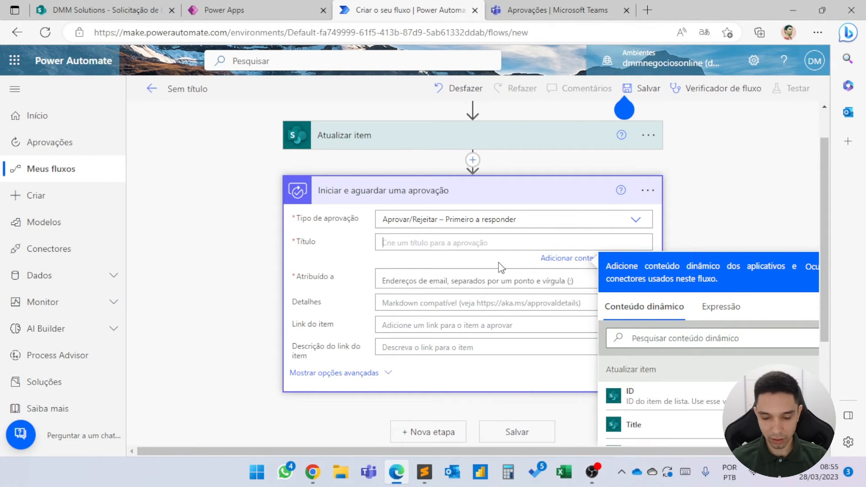
{"action": "type", "text": "Solicitação de Compras -"}
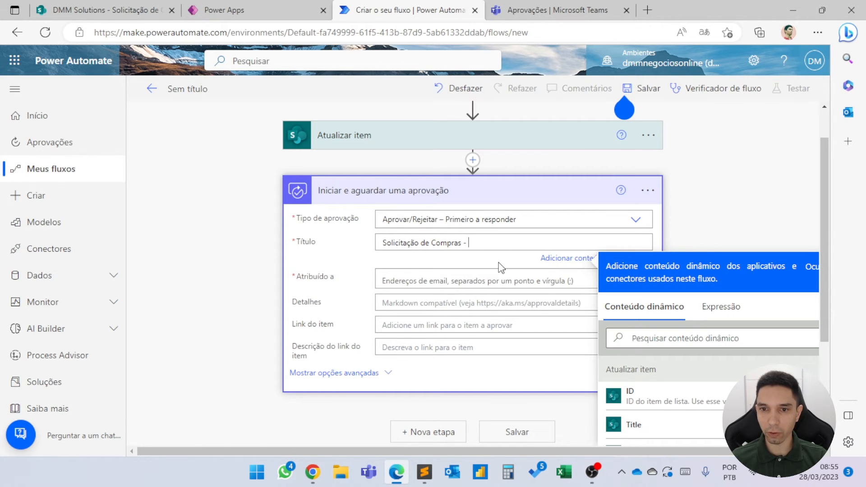
{"action": "scroll", "coordinate": [500, 267], "scroll_direction": "down", "scroll_amount": 2}
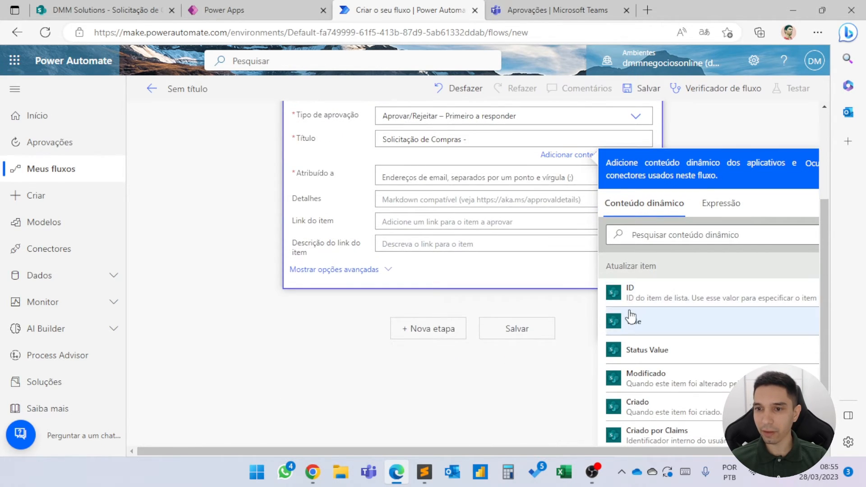
{"action": "scroll", "coordinate": [383, 157], "scroll_direction": "up", "scroll_amount": 3}
{"action": "scroll", "coordinate": [671, 253], "scroll_direction": "down", "scroll_amount": 6}
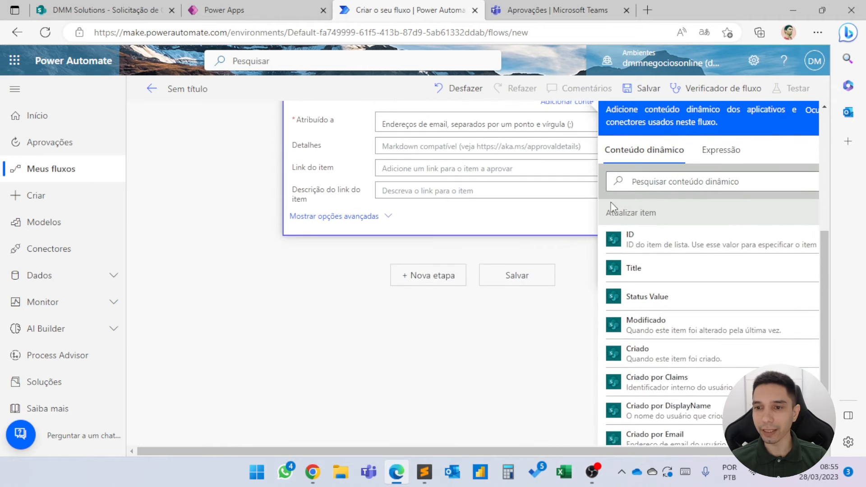
{"action": "scroll", "coordinate": [671, 252], "scroll_direction": "down", "scroll_amount": 5}
{"action": "scroll", "coordinate": [669, 248], "scroll_direction": "up", "scroll_amount": 8}
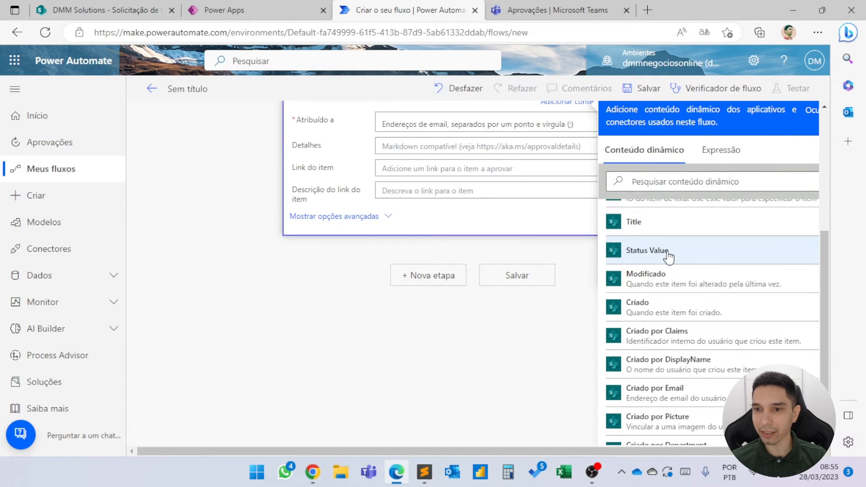
{"action": "scroll", "coordinate": [656, 254], "scroll_direction": "up", "scroll_amount": 3}
{"action": "scroll", "coordinate": [638, 304], "scroll_direction": "down", "scroll_amount": 3}
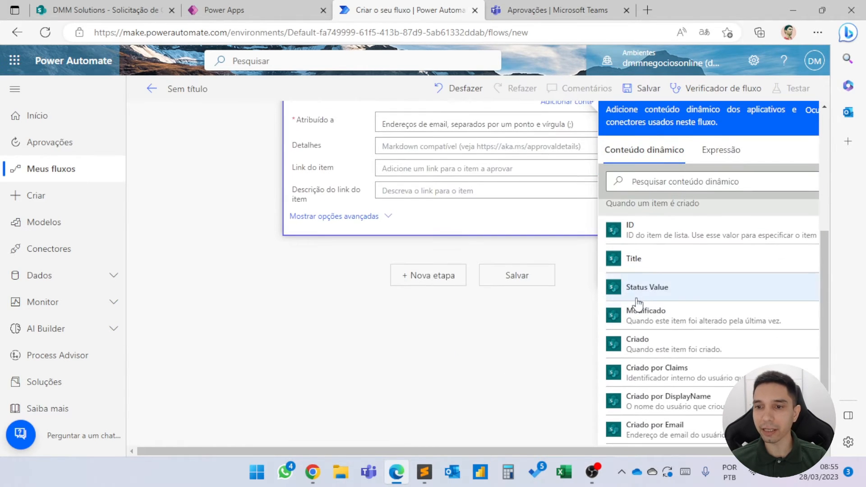
{"action": "left_click", "coordinate": [668, 259]}
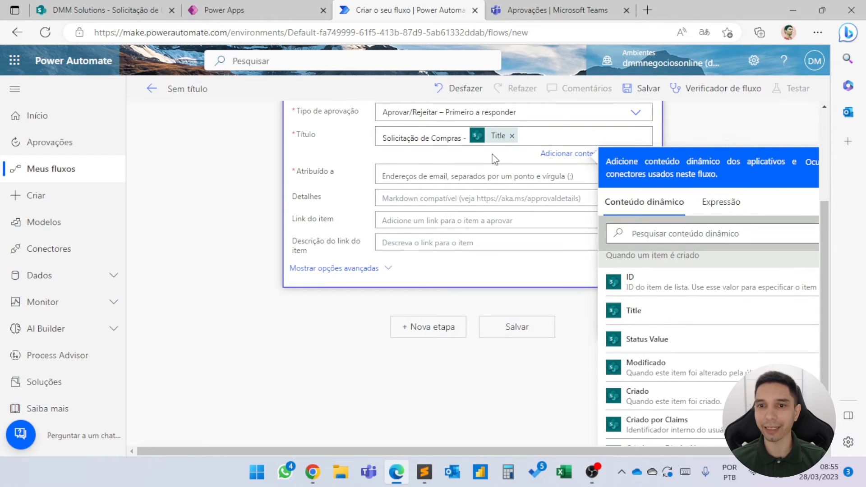
Assign the approval to the approver by searching for the person's name and choosing the matching account.
{"action": "left_click", "coordinate": [486, 175]}
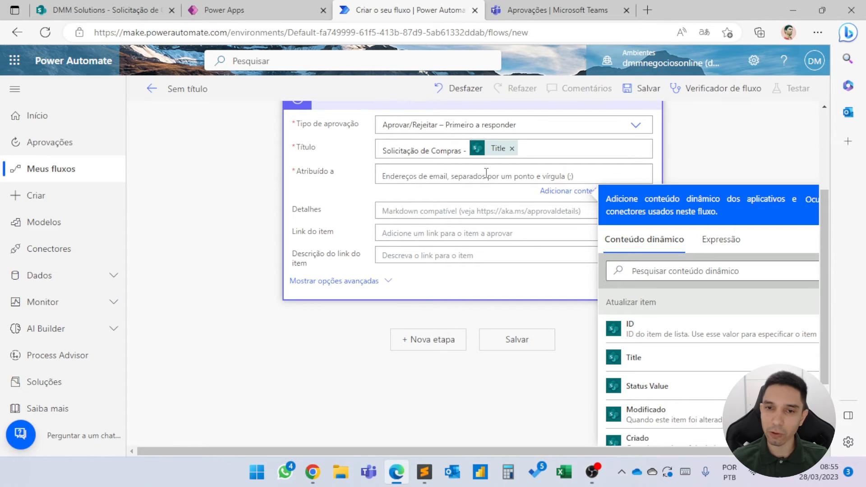
{"action": "type", "text": "daniel"}
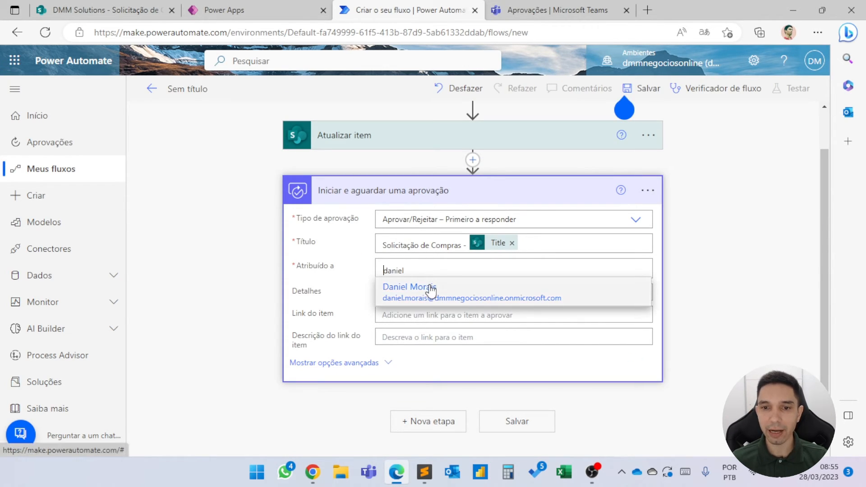
{"action": "left_click", "coordinate": [432, 287]}
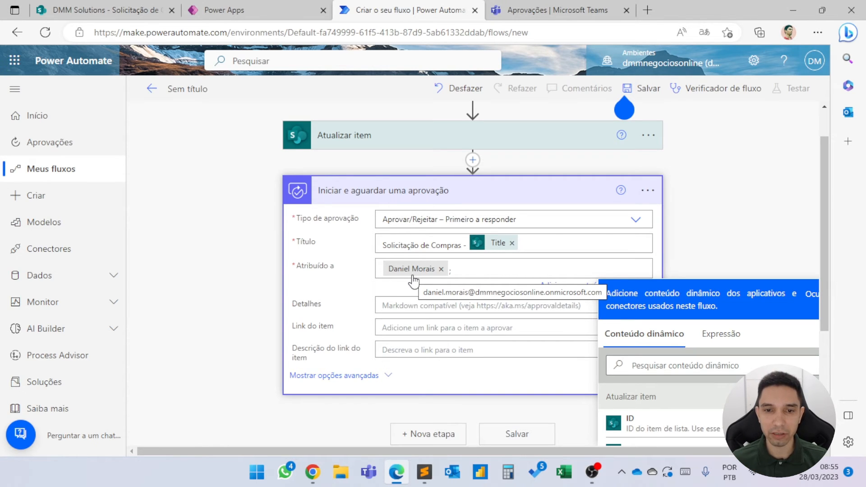
Fill the approval's Link do item field with the trigger's Link para o item dynamic value, and collapse the action.
{"action": "left_click", "coordinate": [427, 323]}
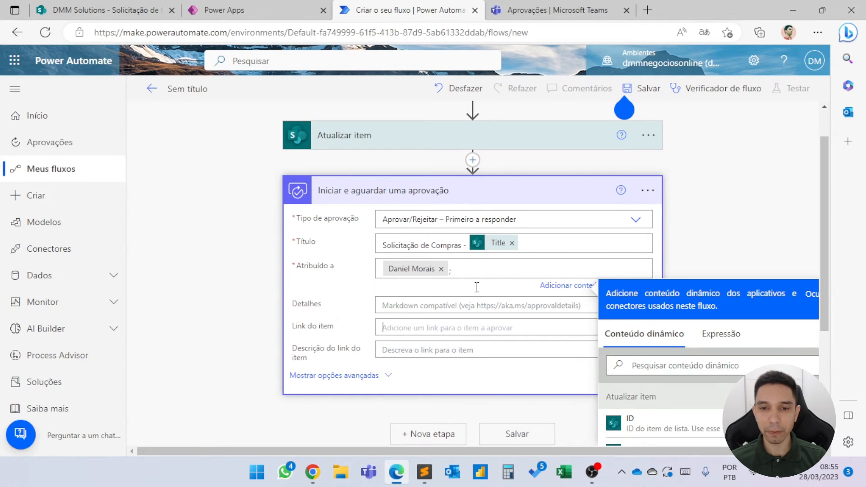
{"action": "left_click", "coordinate": [690, 371]}
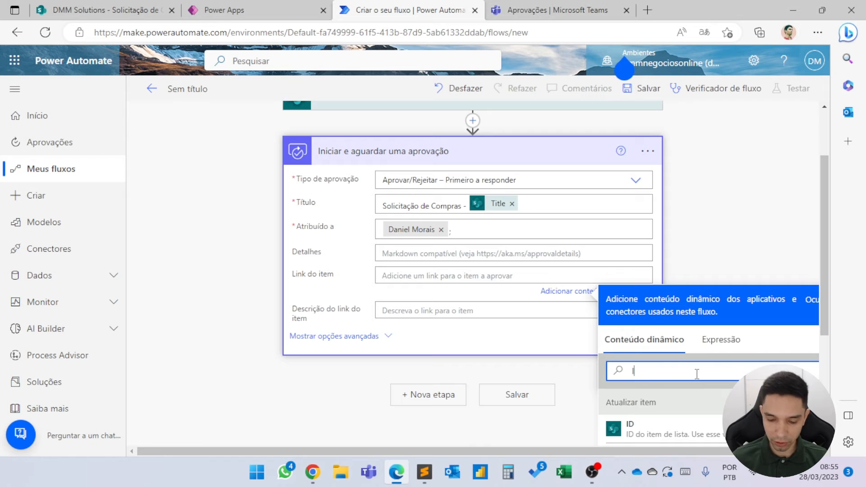
{"action": "type", "text": "link"}
{"action": "scroll", "coordinate": [713, 361], "scroll_direction": "down", "scroll_amount": 4}
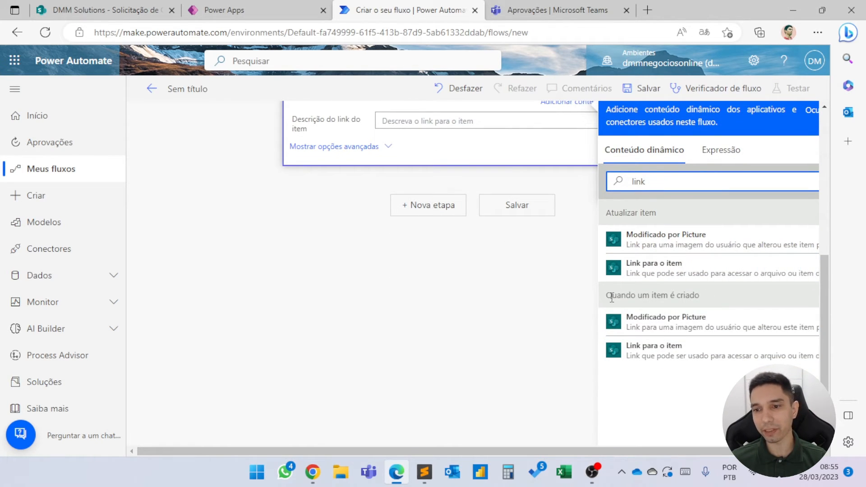
{"action": "left_click", "coordinate": [696, 353]}
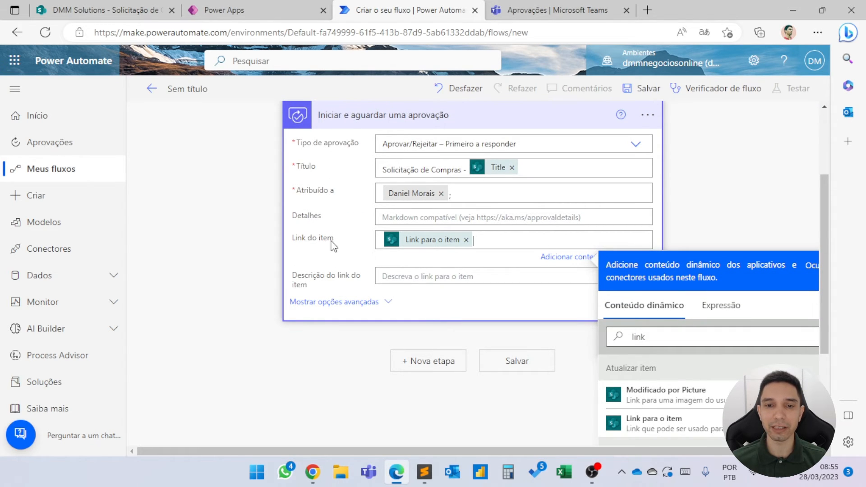
{"action": "scroll", "coordinate": [356, 262], "scroll_direction": "up", "scroll_amount": 1}
{"action": "scroll", "coordinate": [356, 261], "scroll_direction": "up", "scroll_amount": 1}
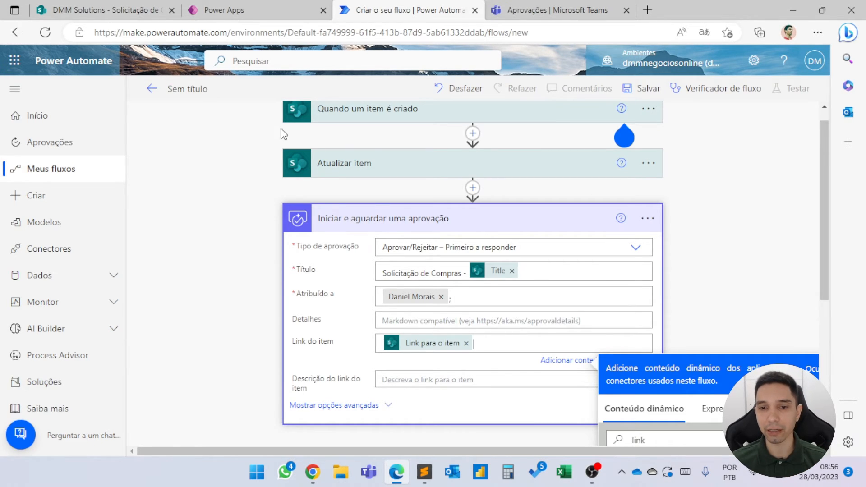
{"action": "left_click", "coordinate": [440, 232]}
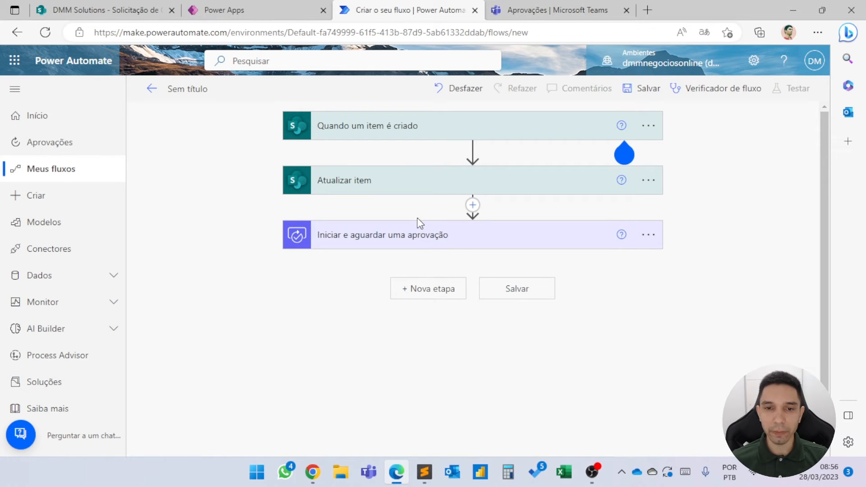
Add a Condição control after the approval action and use the approval's Resultado as its first value.
{"action": "left_click", "coordinate": [430, 302]}
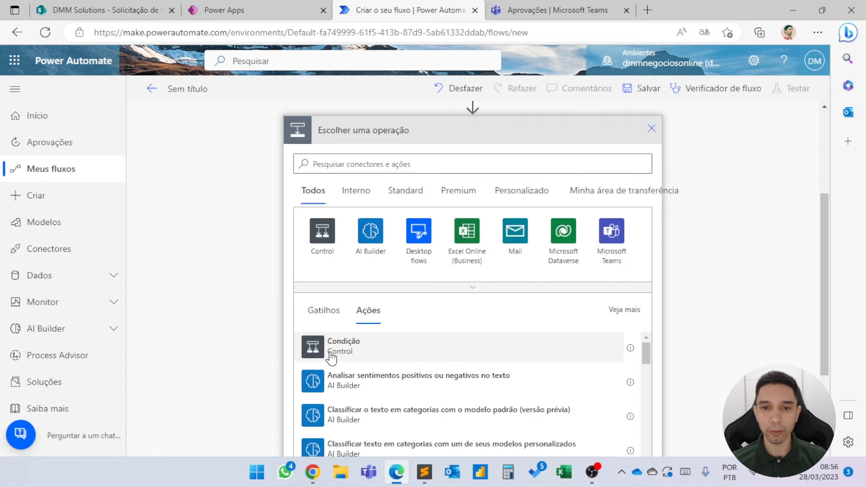
{"action": "left_click", "coordinate": [332, 356]}
{"action": "left_click", "coordinate": [413, 216]}
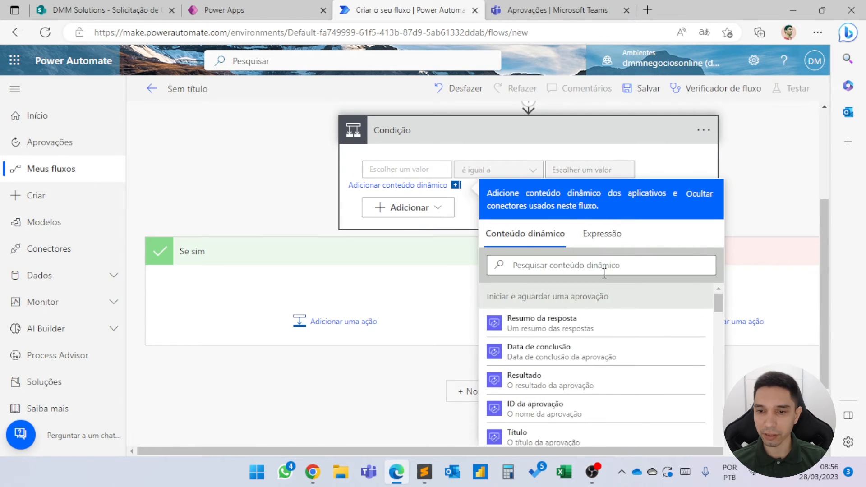
{"action": "scroll", "coordinate": [544, 337], "scroll_direction": "down", "scroll_amount": 2}
{"action": "scroll", "coordinate": [542, 343], "scroll_direction": "up", "scroll_amount": 1}
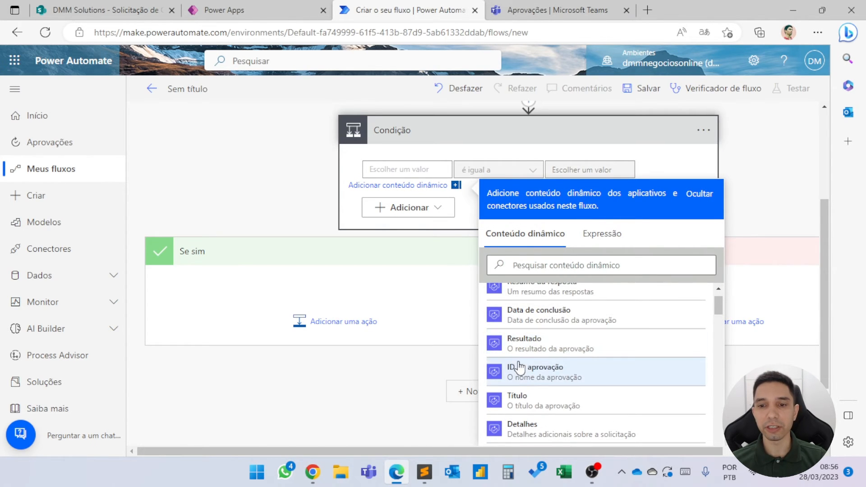
{"action": "scroll", "coordinate": [534, 368], "scroll_direction": "up", "scroll_amount": 1}
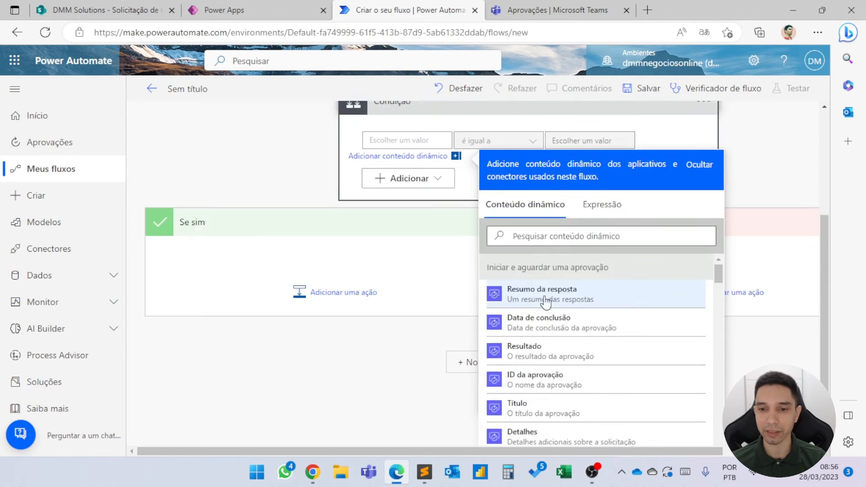
{"action": "left_click", "coordinate": [520, 331]}
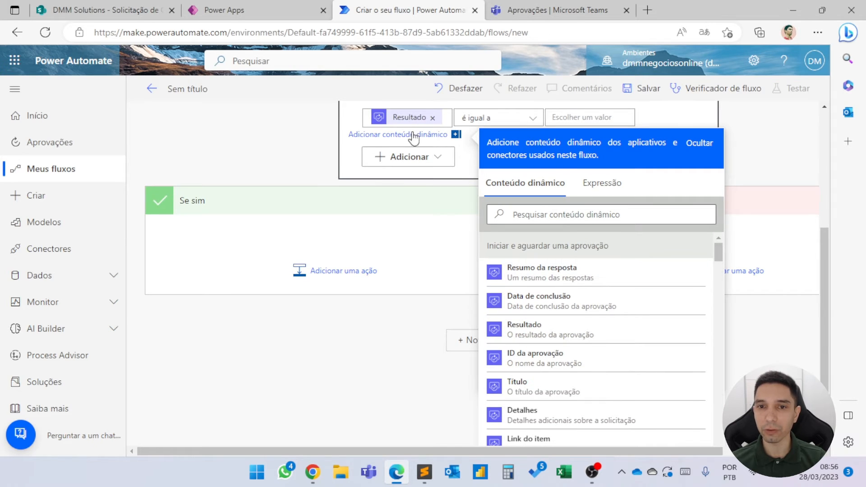
Set the comparison value of the é igual a condition to Approve.
{"action": "left_click", "coordinate": [570, 118]}
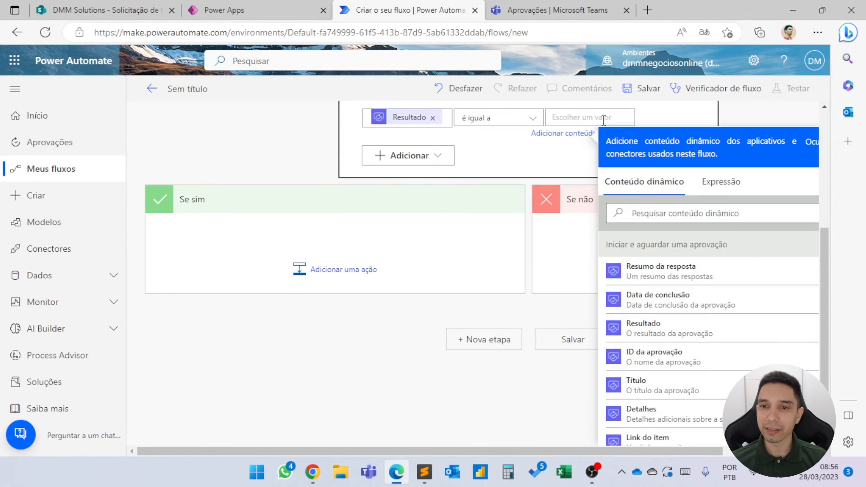
{"action": "type", "text": "Approve"}
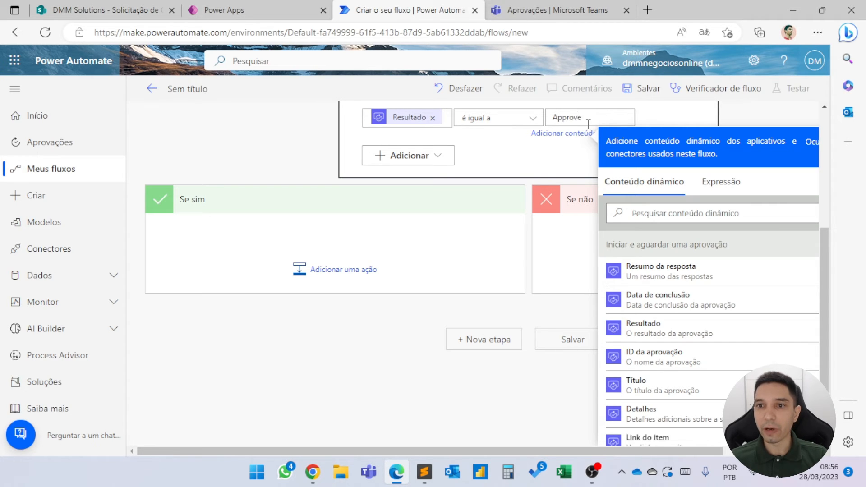
{"action": "scroll", "coordinate": [588, 124], "scroll_direction": "up", "scroll_amount": 2}
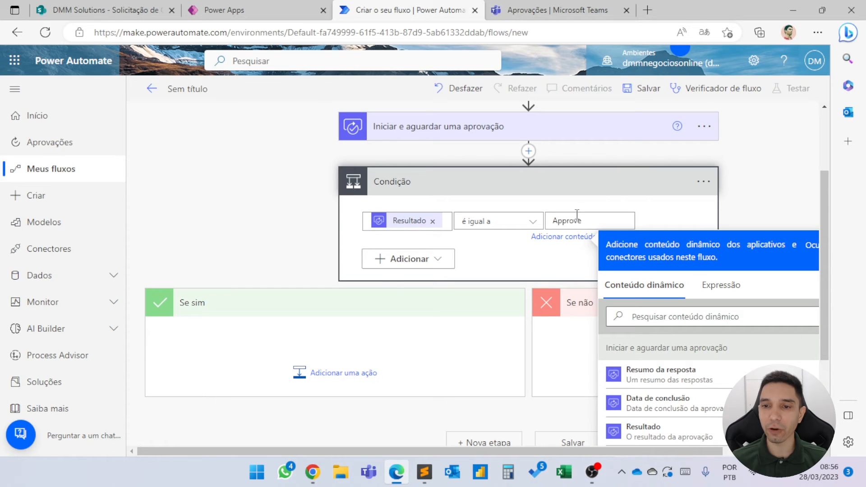
{"action": "left_click", "coordinate": [366, 334]}
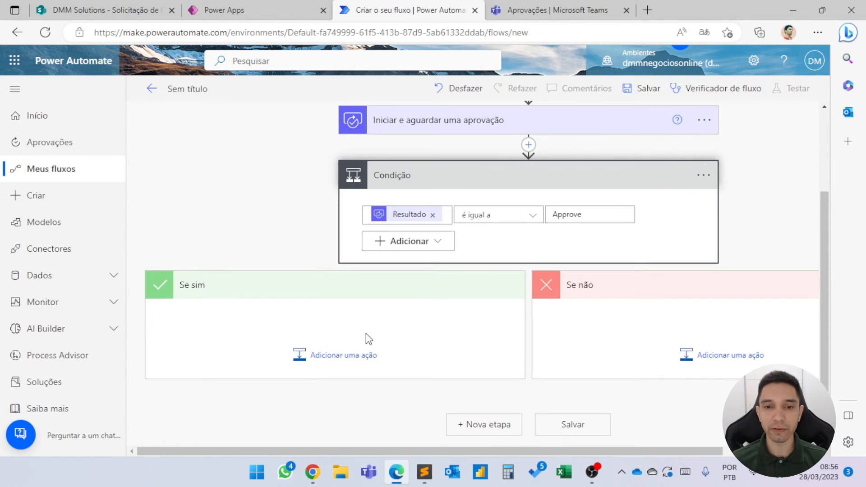
{"action": "left_click", "coordinate": [340, 373]}
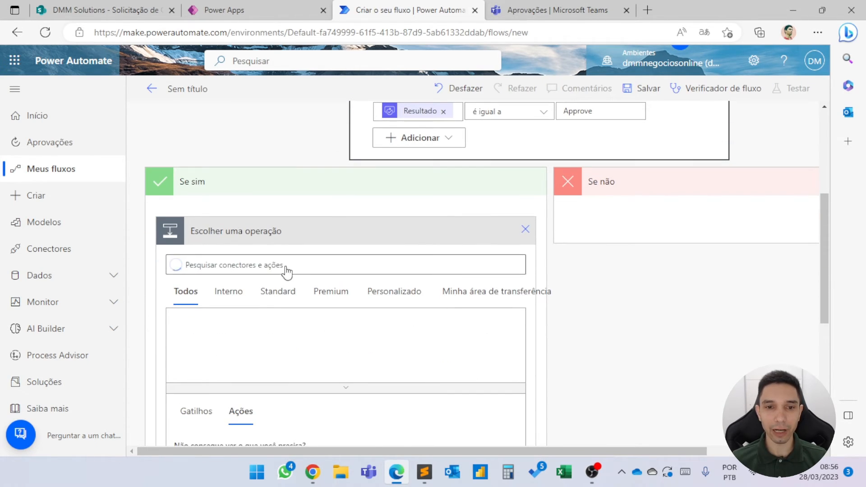
{"action": "left_click", "coordinate": [289, 267]}
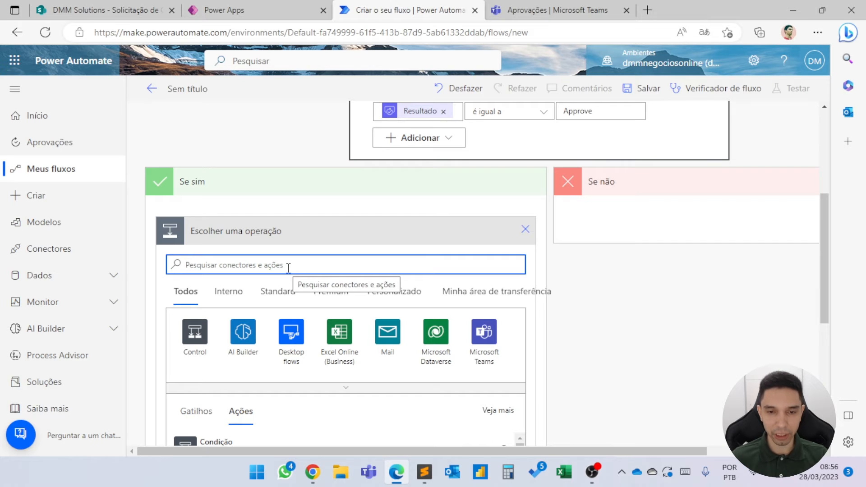
{"action": "scroll", "coordinate": [319, 263], "scroll_direction": "up", "scroll_amount": 5}
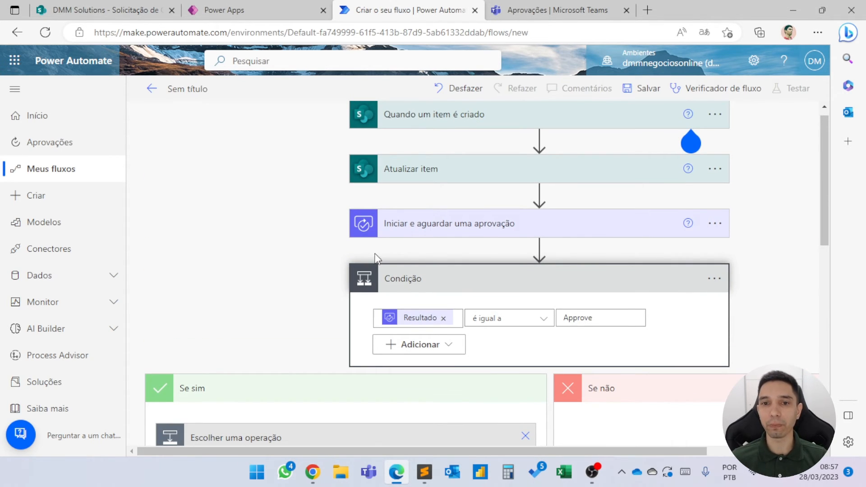
{"action": "scroll", "coordinate": [488, 325], "scroll_direction": "down", "scroll_amount": 1}
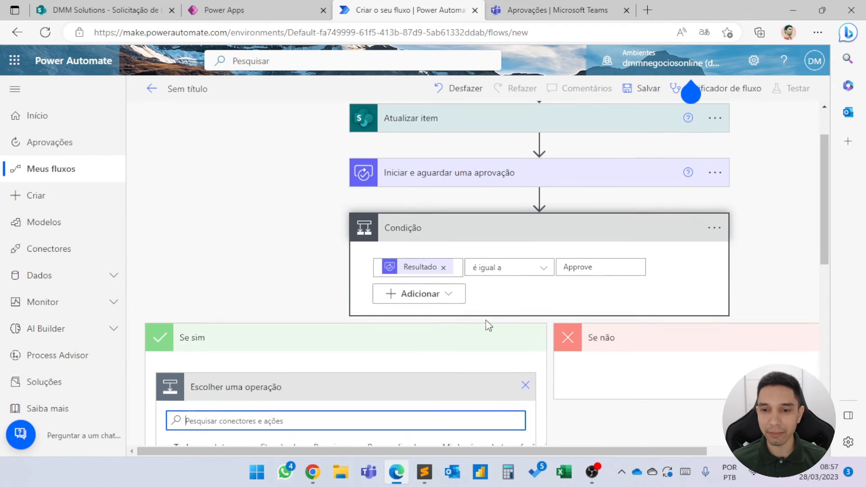
{"action": "left_click", "coordinate": [523, 386]}
Copy the Atualizar item action to the clipboard, paste it into the condition's Se sim branch, and expand the copy.
{"action": "scroll", "coordinate": [424, 215], "scroll_direction": "up", "scroll_amount": 1}
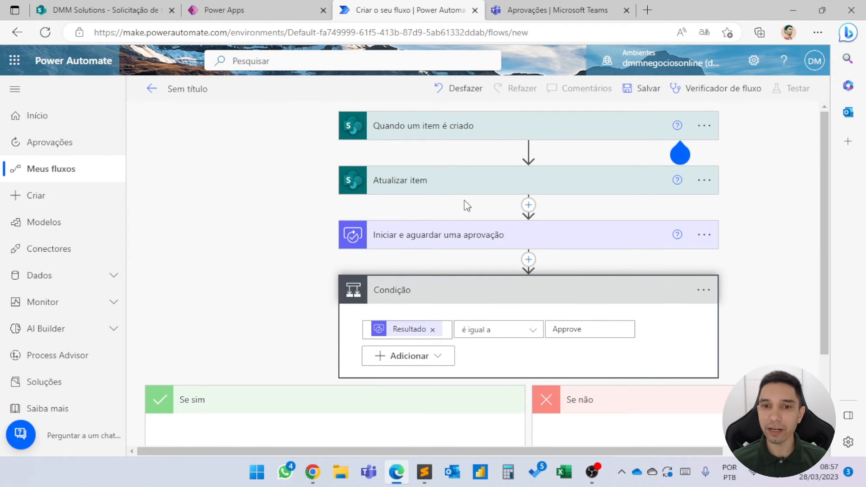
{"action": "left_click", "coordinate": [705, 180]}
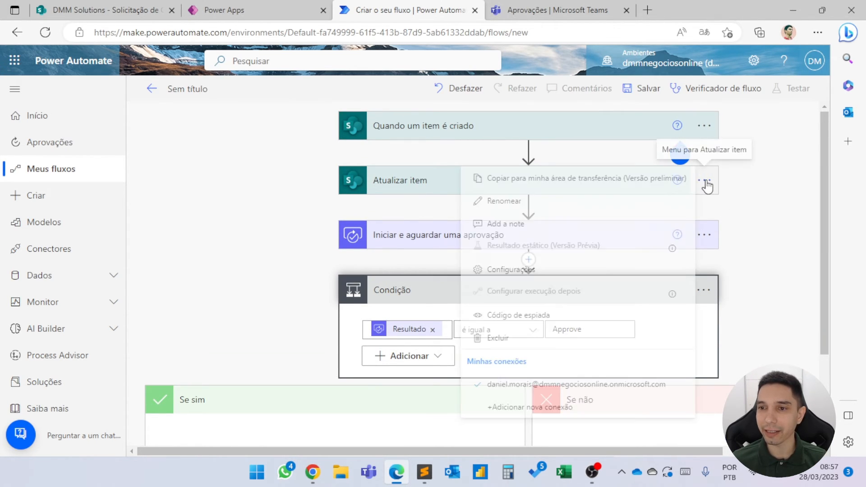
{"action": "left_click", "coordinate": [552, 180]}
{"action": "scroll", "coordinate": [338, 279], "scroll_direction": "down", "scroll_amount": 3}
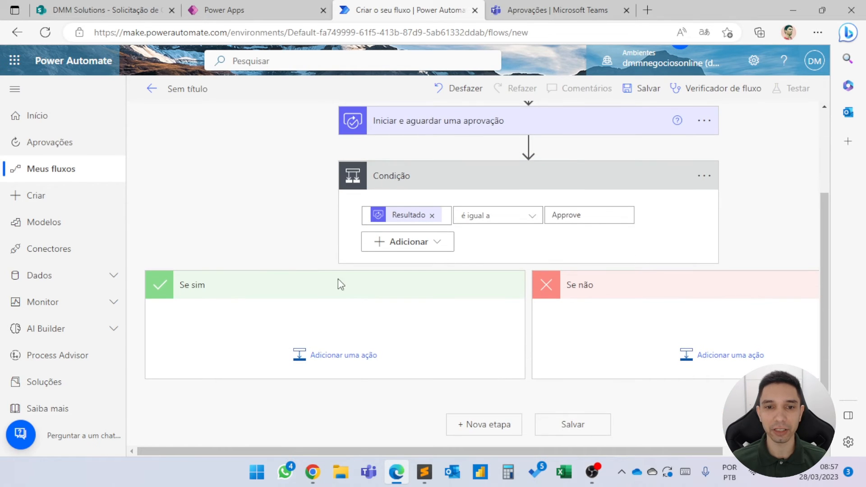
{"action": "left_click", "coordinate": [347, 360]}
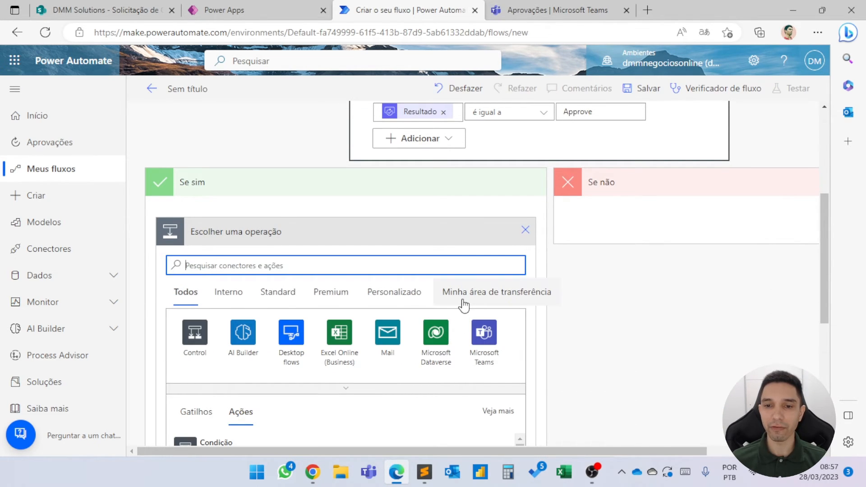
{"action": "left_click", "coordinate": [464, 303]}
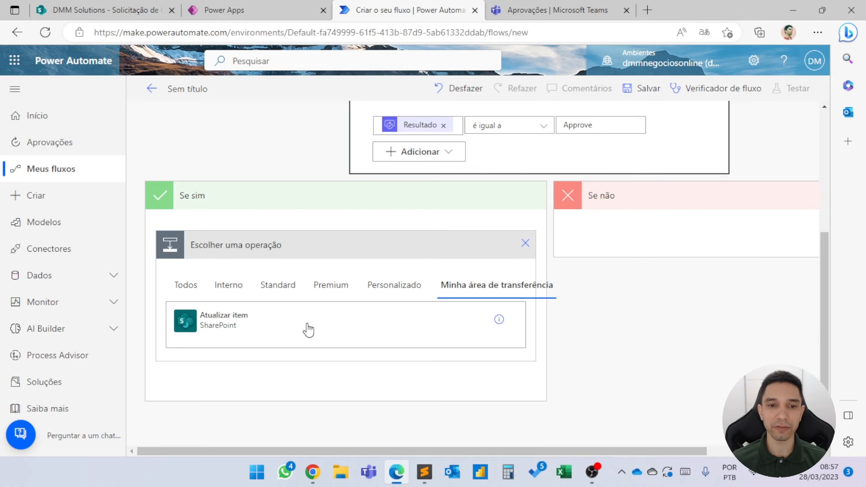
{"action": "left_click", "coordinate": [243, 324]}
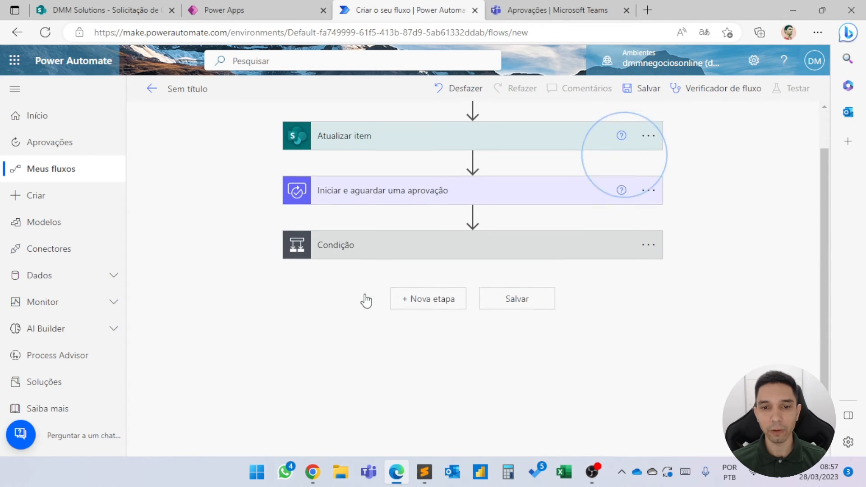
{"action": "left_click", "coordinate": [359, 256]}
{"action": "scroll", "coordinate": [343, 280], "scroll_direction": "down", "scroll_amount": 3}
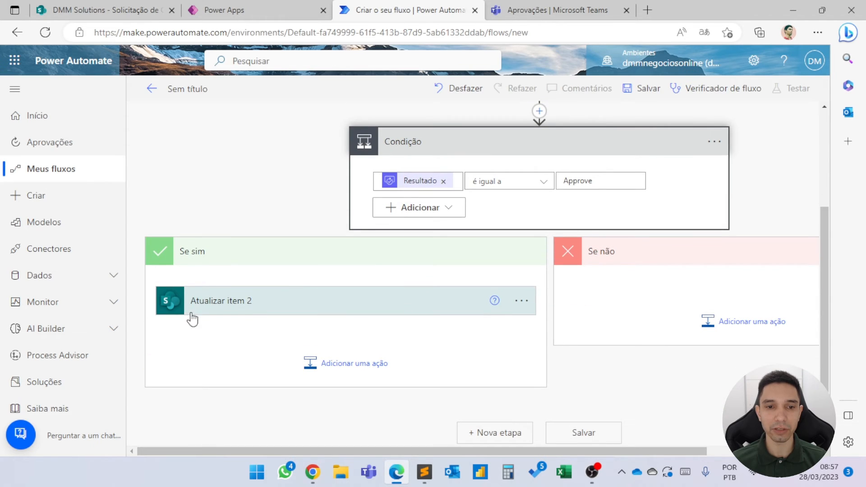
{"action": "left_click", "coordinate": [225, 300]}
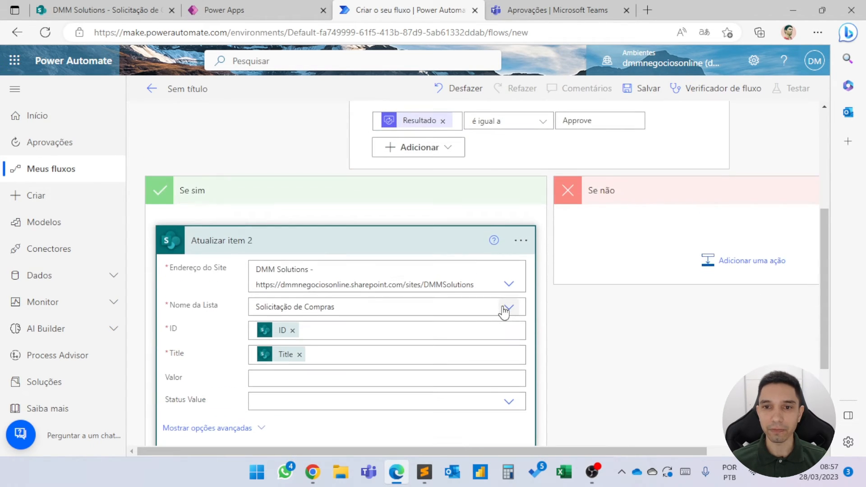
Set the Status Value of the original Atualizar item action above the approval to Em andamento and collapse the action.
{"action": "scroll", "coordinate": [504, 312], "scroll_direction": "up", "scroll_amount": 2}
{"action": "scroll", "coordinate": [504, 312], "scroll_direction": "up", "scroll_amount": 2}
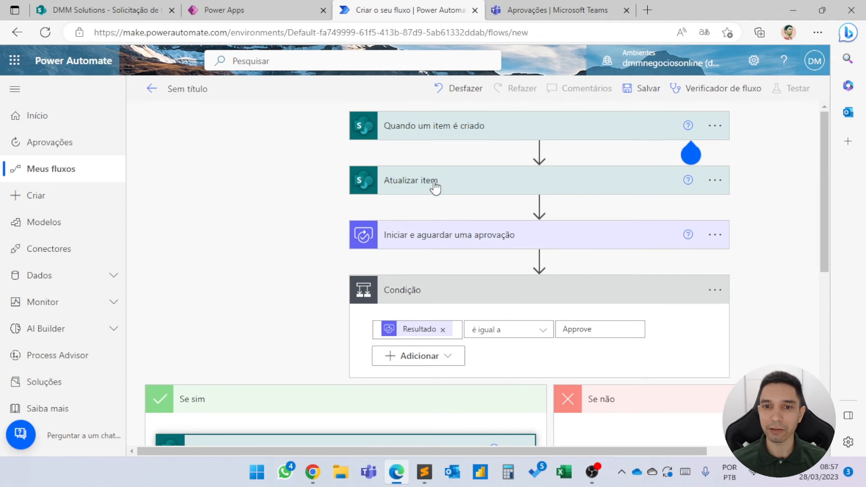
{"action": "left_click", "coordinate": [432, 182]}
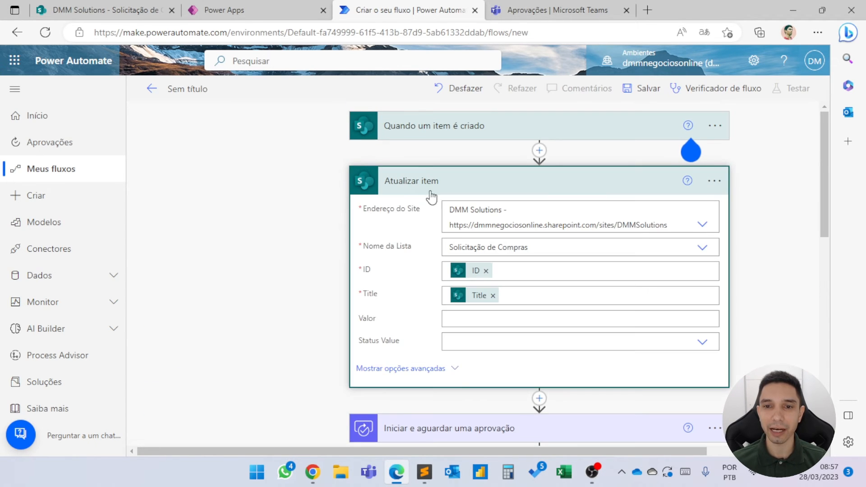
{"action": "scroll", "coordinate": [404, 266], "scroll_direction": "down", "scroll_amount": 2}
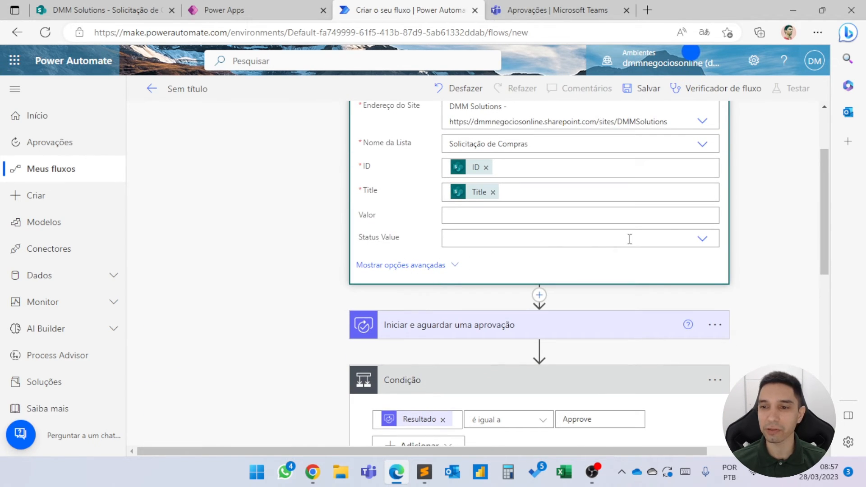
{"action": "left_click", "coordinate": [703, 239]}
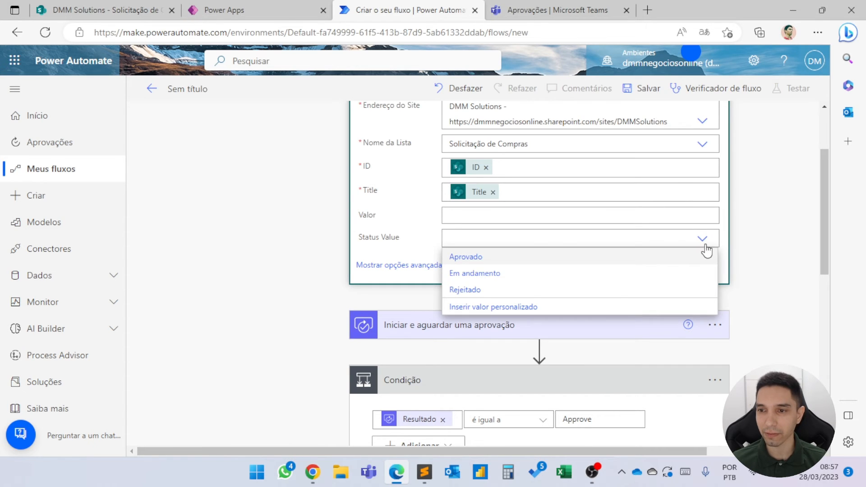
{"action": "left_click", "coordinate": [459, 274]}
{"action": "scroll", "coordinate": [489, 276], "scroll_direction": "up", "scroll_amount": 3}
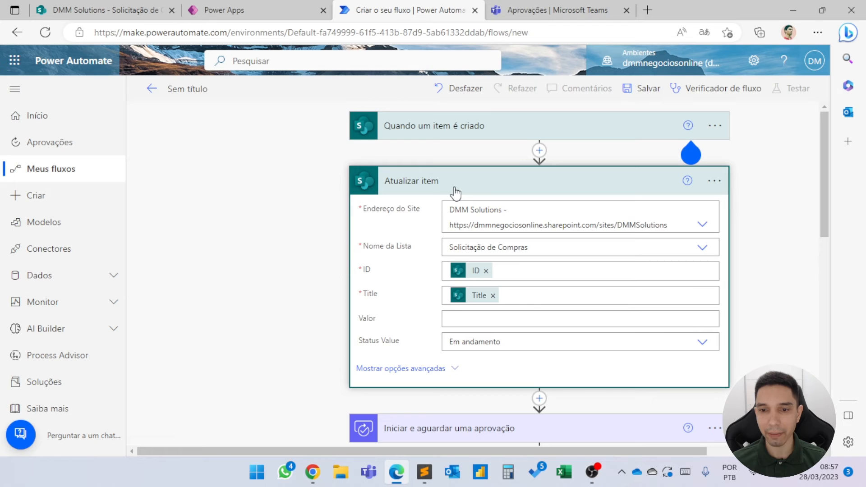
{"action": "left_click", "coordinate": [455, 188]}
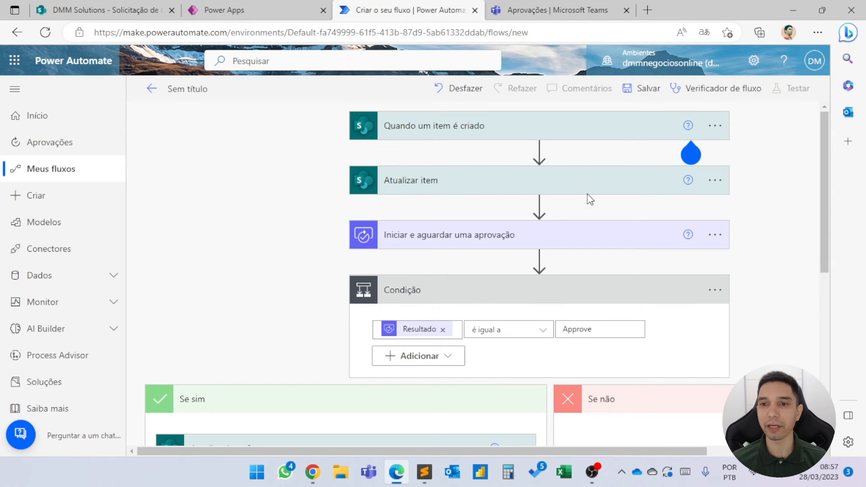
{"action": "left_click", "coordinate": [580, 185]}
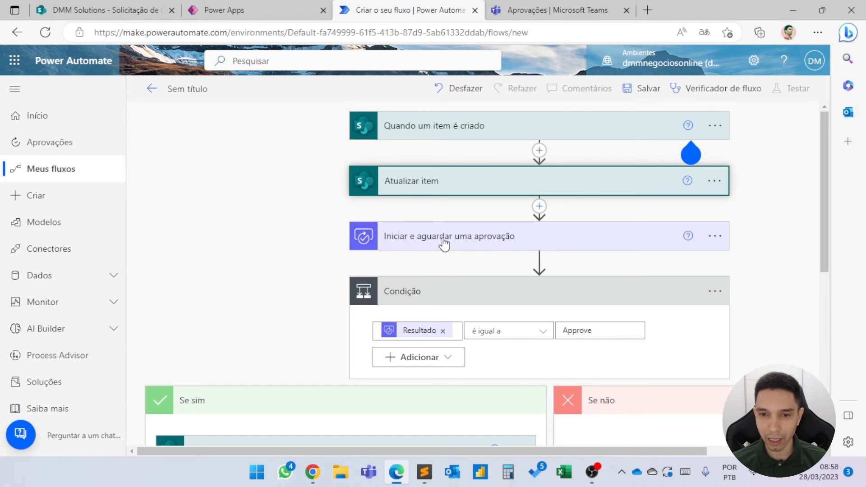
Set the Status Value of the update action in the Se sim branch to Aprovado.
{"action": "scroll", "coordinate": [443, 248], "scroll_direction": "down", "scroll_amount": 1}
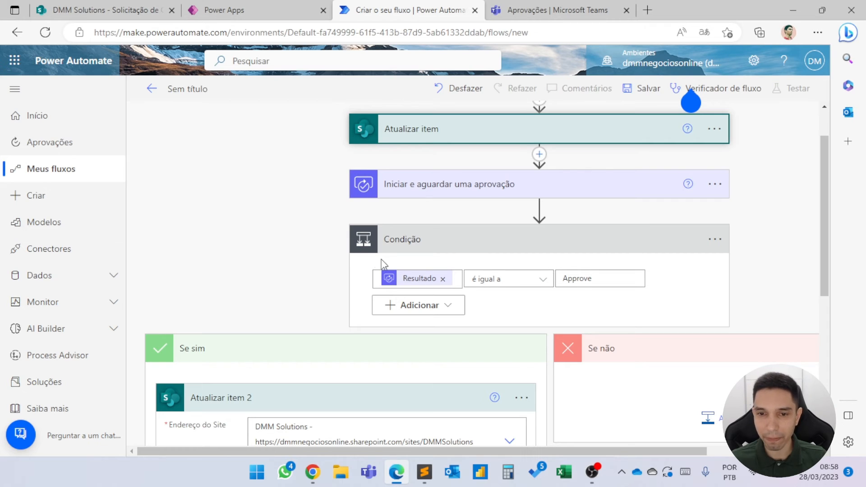
{"action": "scroll", "coordinate": [343, 248], "scroll_direction": "down", "scroll_amount": 3}
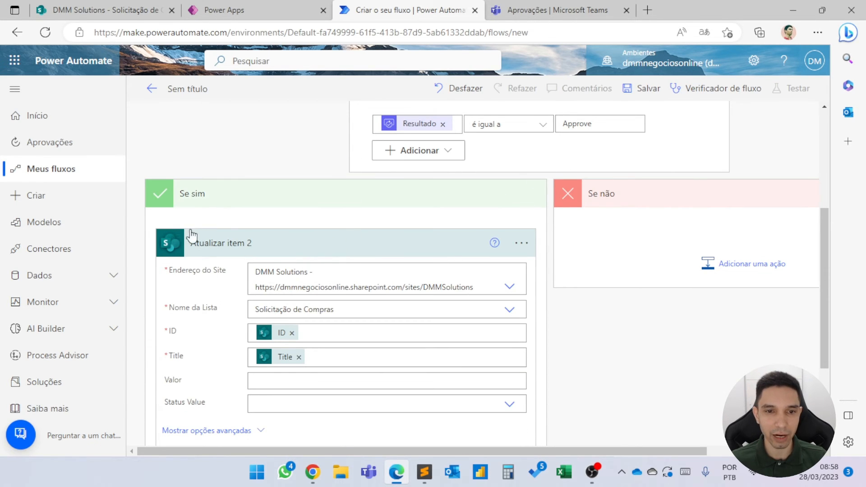
{"action": "scroll", "coordinate": [252, 298], "scroll_direction": "down", "scroll_amount": 2}
{"action": "left_click", "coordinate": [508, 301]}
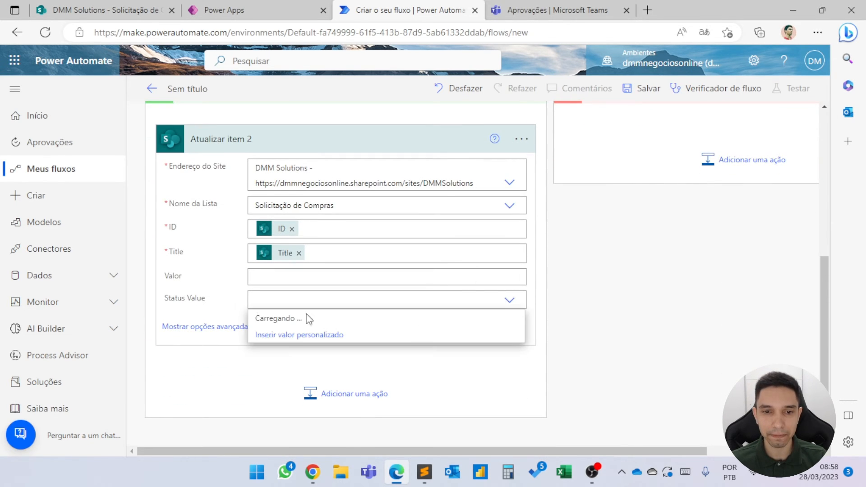
{"action": "left_click", "coordinate": [273, 317]}
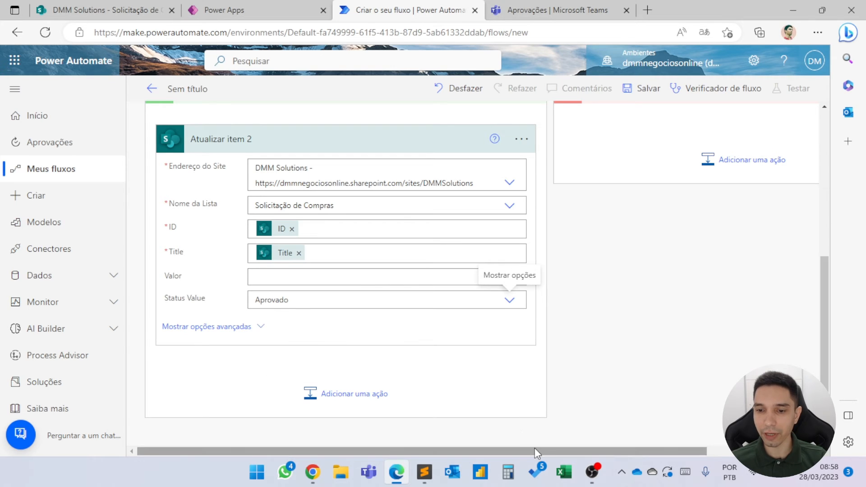
Add the copied Atualizar item action from the clipboard to the condition's Se não branch.
{"action": "left_click_drag", "start_coordinate": [536, 451], "coordinate": [667, 433]}
{"action": "scroll", "coordinate": [659, 361], "scroll_direction": "up", "scroll_amount": 3}
{"action": "left_click", "coordinate": [638, 261]}
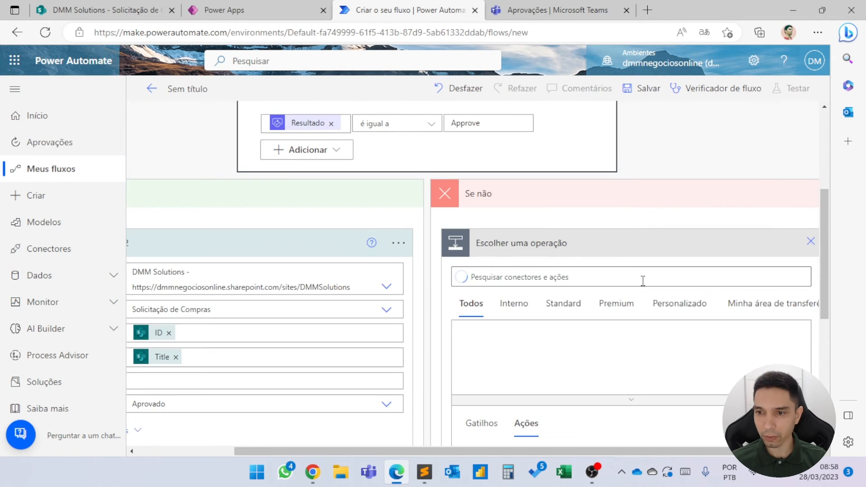
{"action": "left_click", "coordinate": [771, 313]}
{"action": "left_click", "coordinate": [519, 324]}
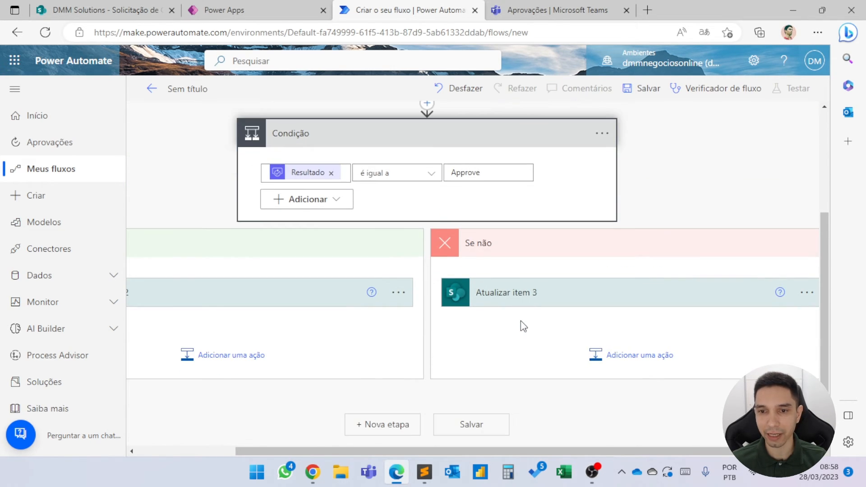
Set the Status Value of the update action in the Se não branch to Rejeitado and collapse the action.
{"action": "left_click", "coordinate": [522, 296]}
{"action": "scroll", "coordinate": [527, 301], "scroll_direction": "down", "scroll_amount": 3}
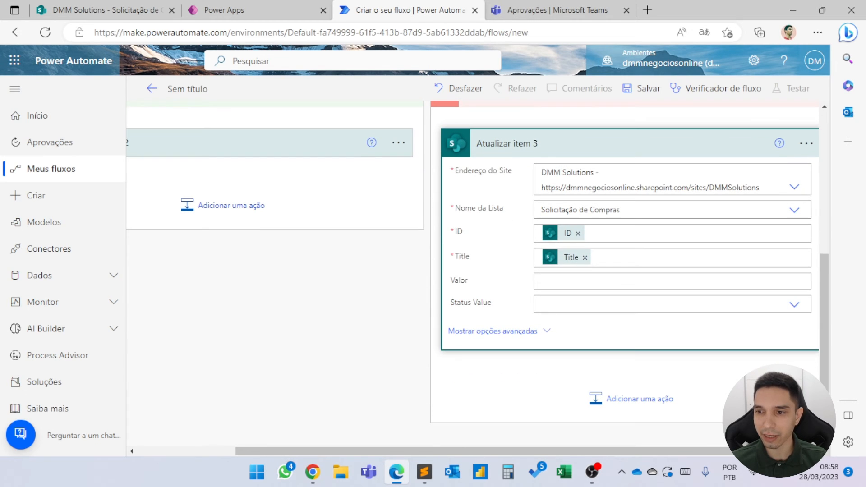
{"action": "left_click", "coordinate": [583, 299]}
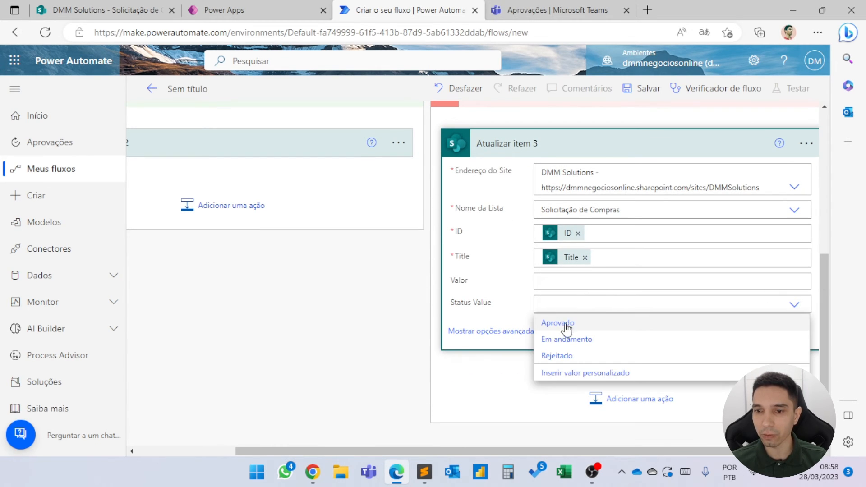
{"action": "left_click", "coordinate": [577, 356]}
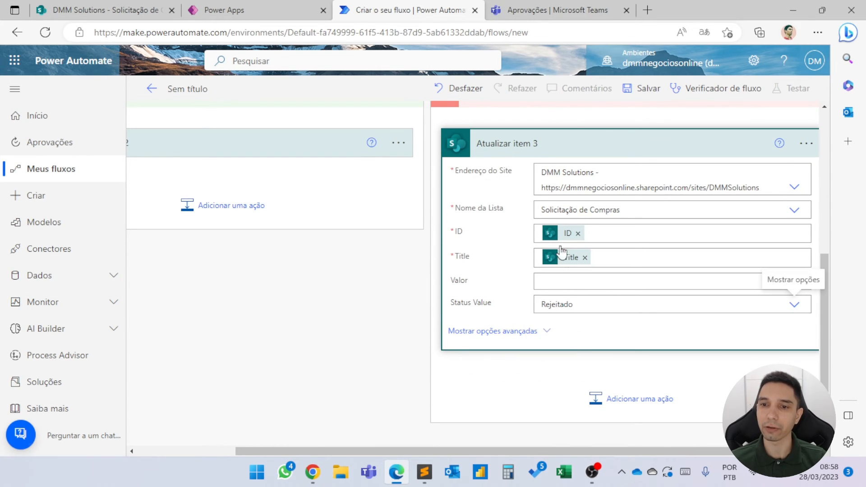
{"action": "left_click", "coordinate": [525, 151]}
{"action": "left_click_drag", "start_coordinate": [488, 449], "coordinate": [390, 449]}
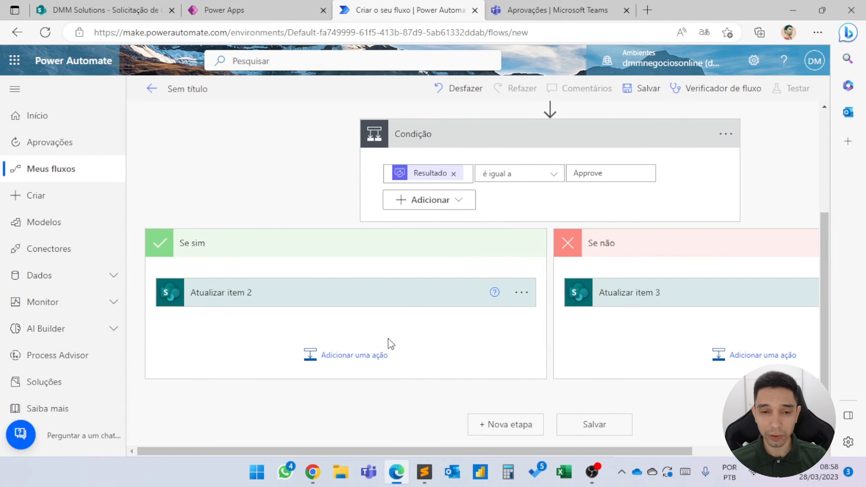
{"action": "scroll", "coordinate": [388, 338], "scroll_direction": "up", "scroll_amount": 3}
{"action": "left_click", "coordinate": [120, 17]}
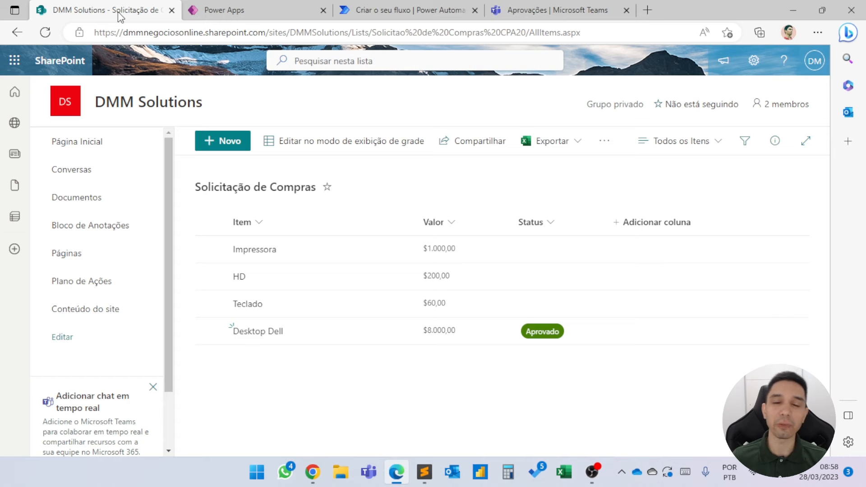
{"action": "left_click", "coordinate": [235, 14]}
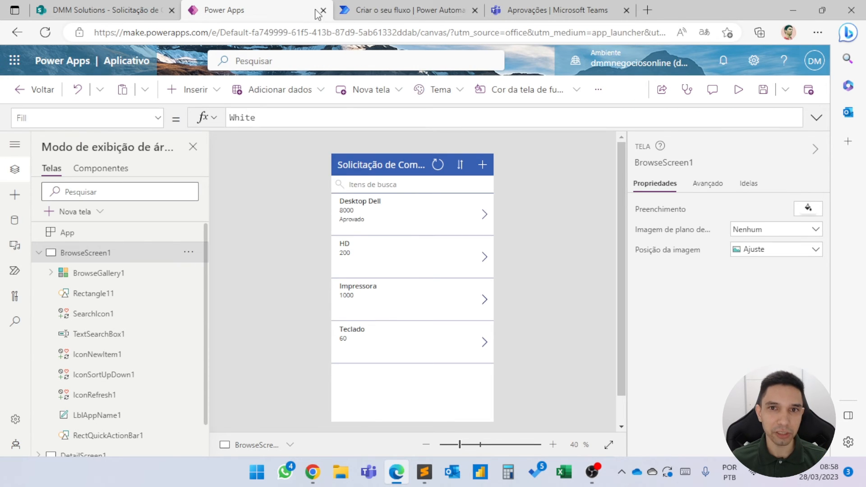
{"action": "left_click", "coordinate": [366, 12]}
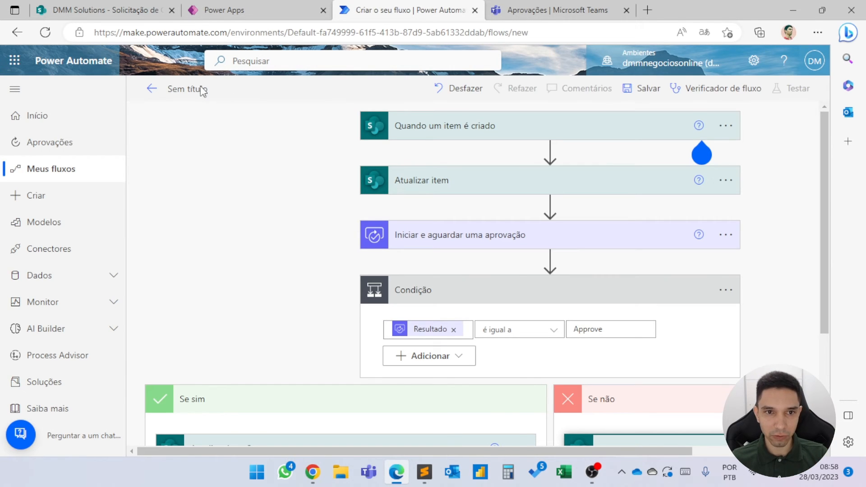
Name the flow Fluxo de aprovação de compras and save it.
{"action": "left_click", "coordinate": [184, 87]}
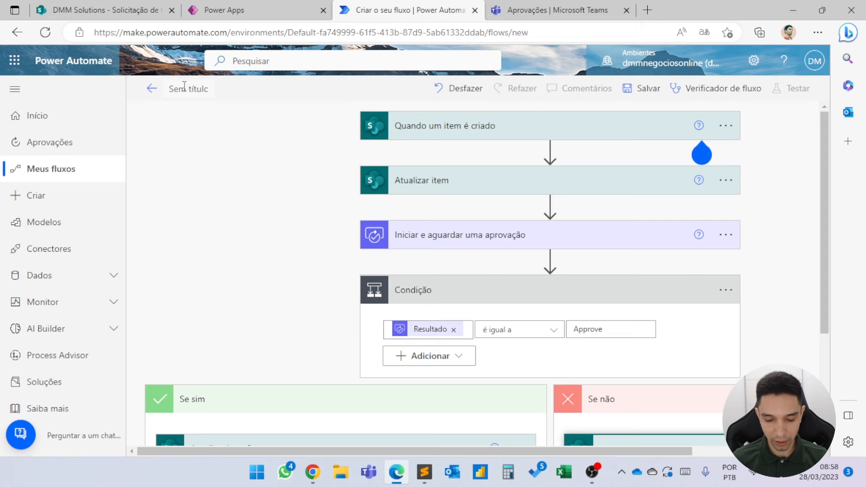
{"action": "key", "text": "ctrl+a"}
{"action": "type", "text": "Fluxo de"}
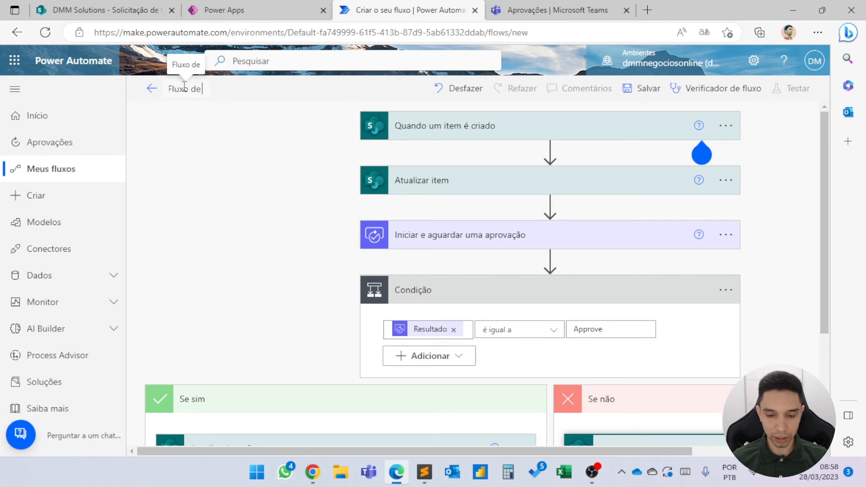
{"action": "type", "text": " aprovação d"}
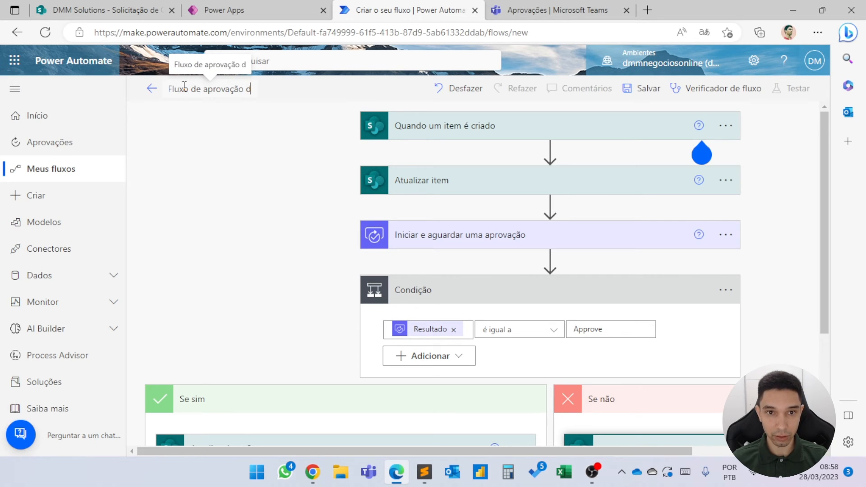
{"action": "type", "text": "e"}
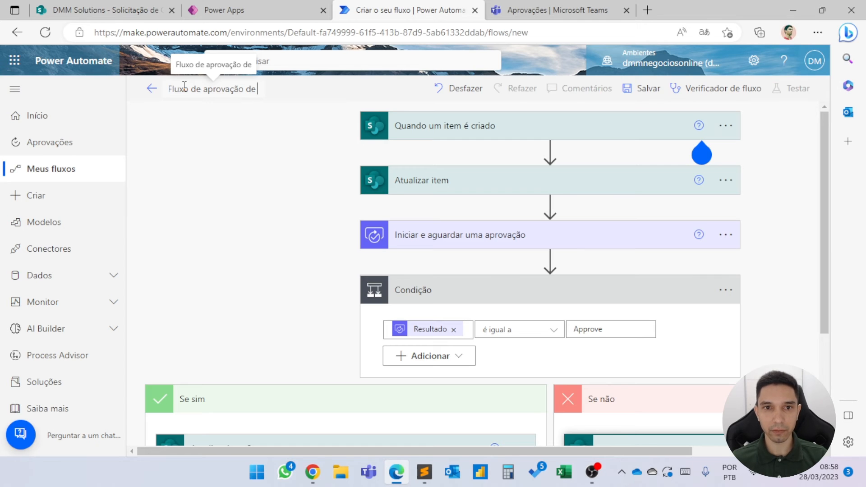
{"action": "type", "text": " compr"}
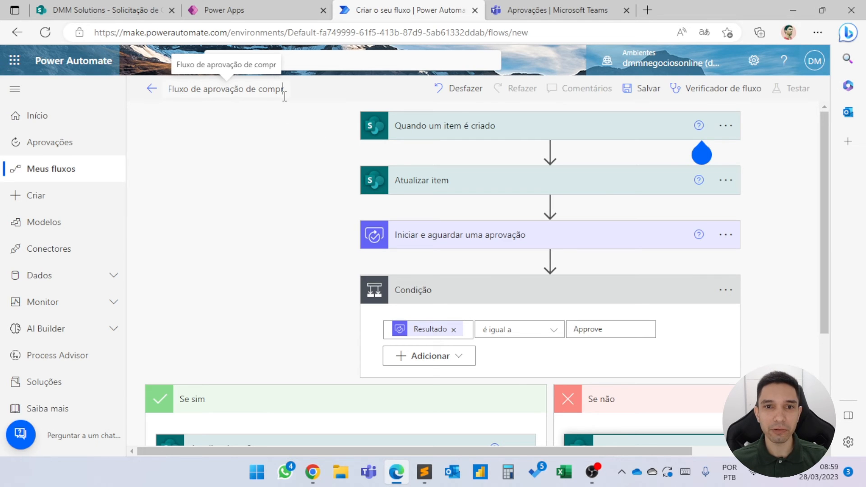
{"action": "type", "text": "as"}
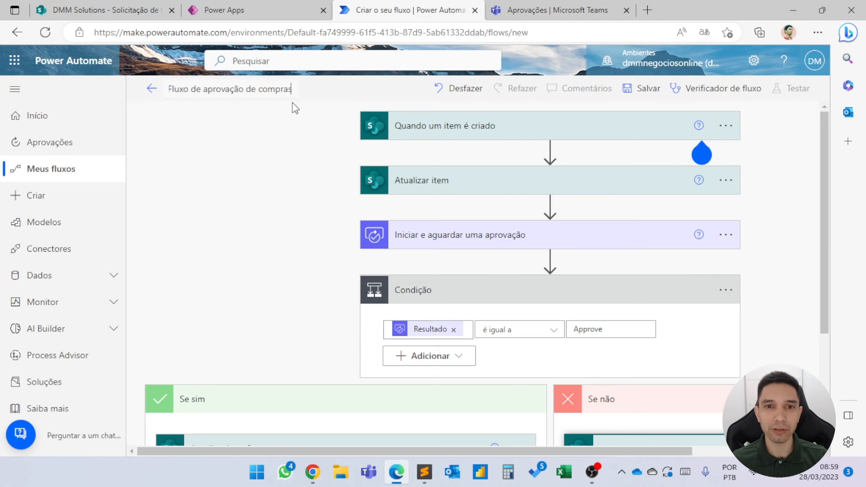
{"action": "left_click", "coordinate": [627, 93]}
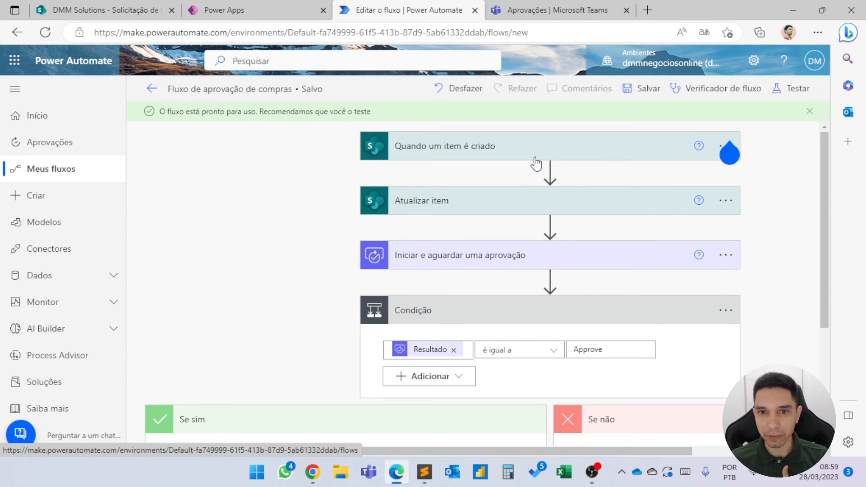
Review the saved flow, the sent approvals in Teams, the Solicitação de Compras list in SharePoint and the app in Power Apps.
{"action": "scroll", "coordinate": [533, 205], "scroll_direction": "down", "scroll_amount": 2}
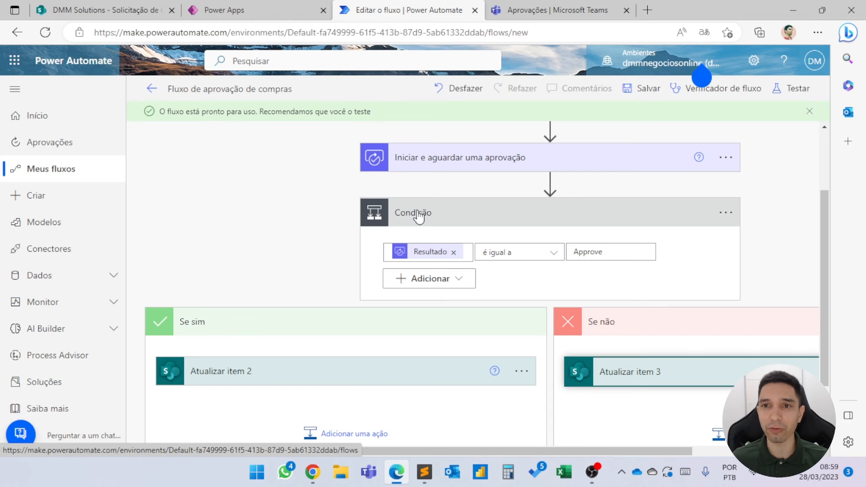
{"action": "left_click", "coordinate": [572, 5]}
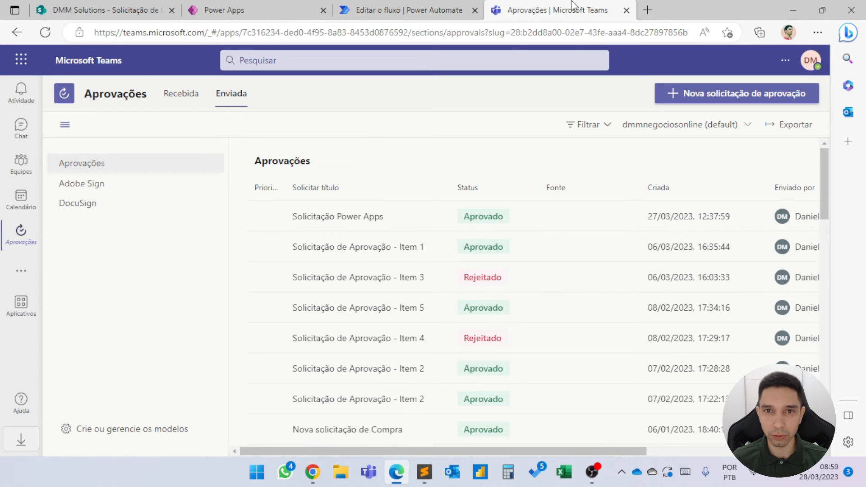
{"action": "left_click", "coordinate": [420, 9]}
{"action": "scroll", "coordinate": [503, 128], "scroll_direction": "up", "scroll_amount": 3}
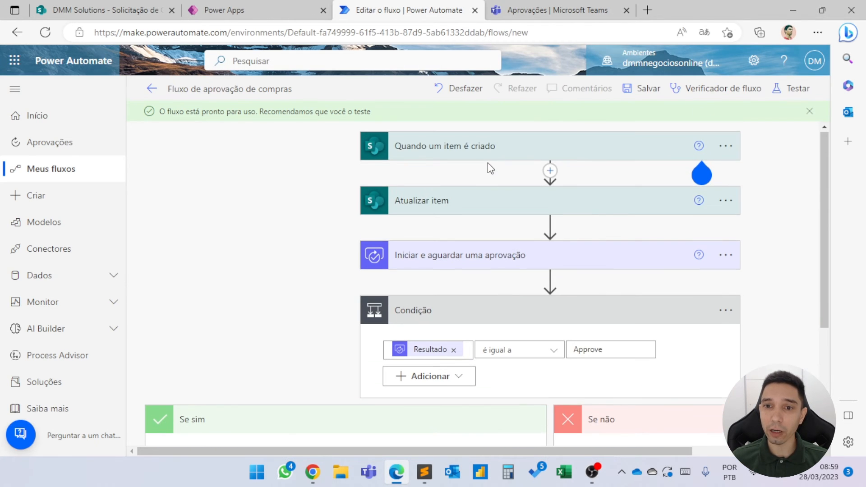
{"action": "left_click", "coordinate": [524, 11]}
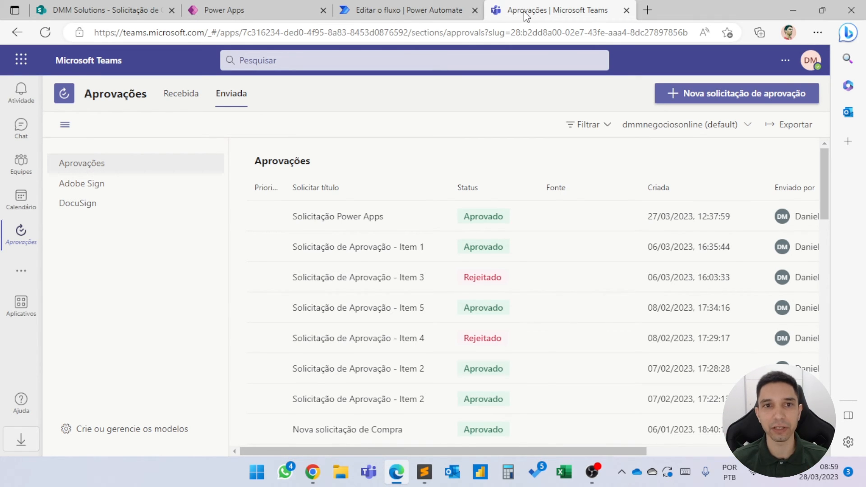
{"action": "left_click", "coordinate": [118, 5]}
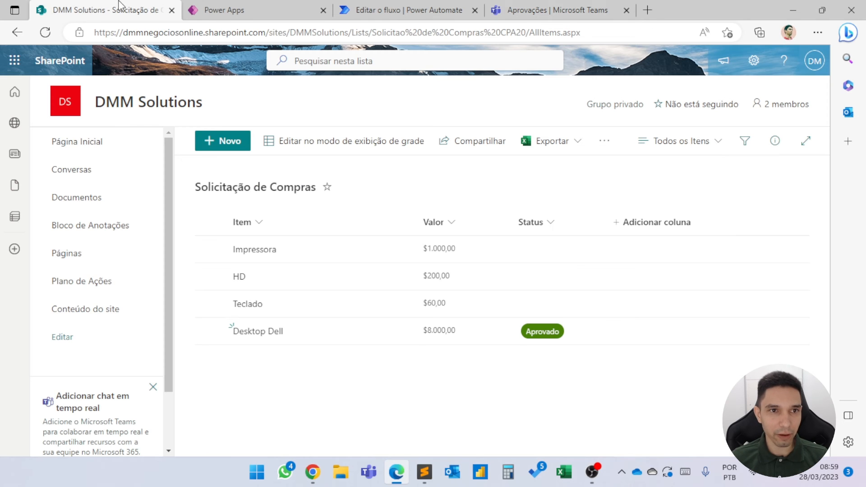
{"action": "left_click", "coordinate": [216, 9]}
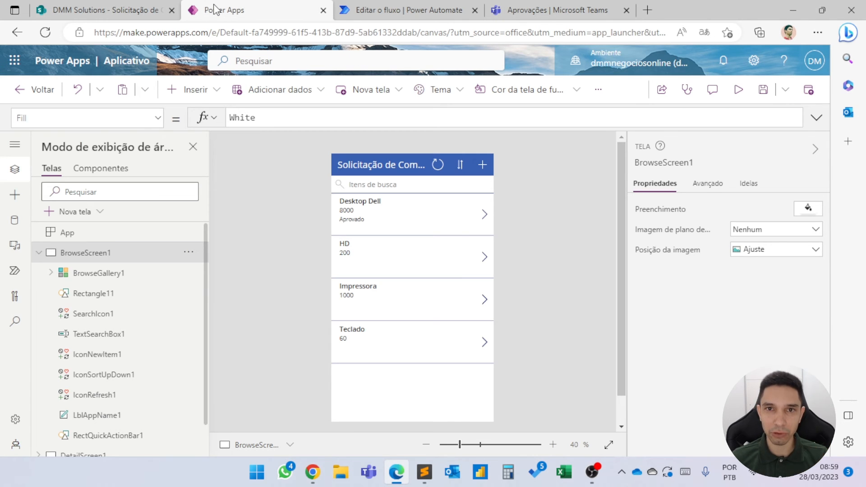
{"action": "left_click", "coordinate": [379, 13]}
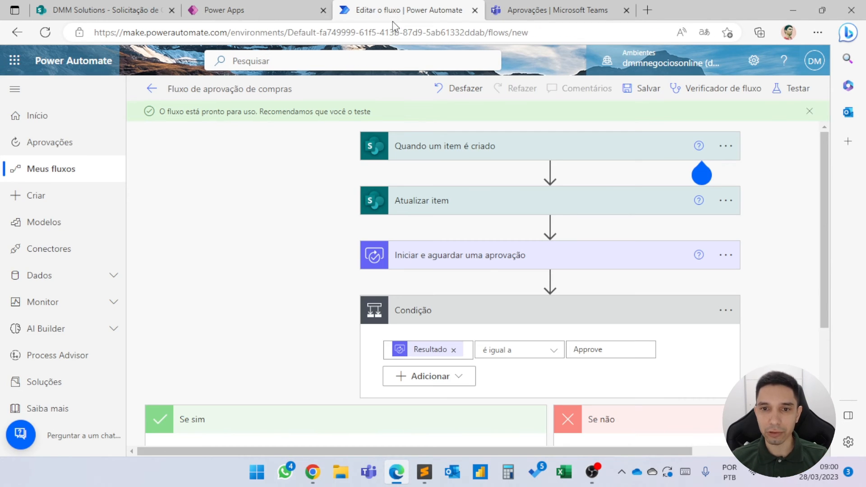
{"action": "left_click", "coordinate": [569, 11]}
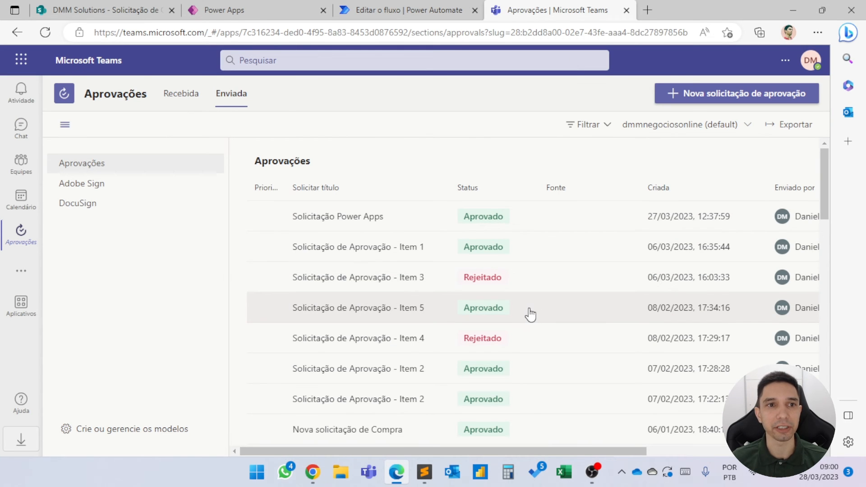
Preview the app in Power Apps and submit a new purchase request titled Iphone 14 with Valor 12000, leaving Status empty.
{"action": "left_click", "coordinate": [255, 7]}
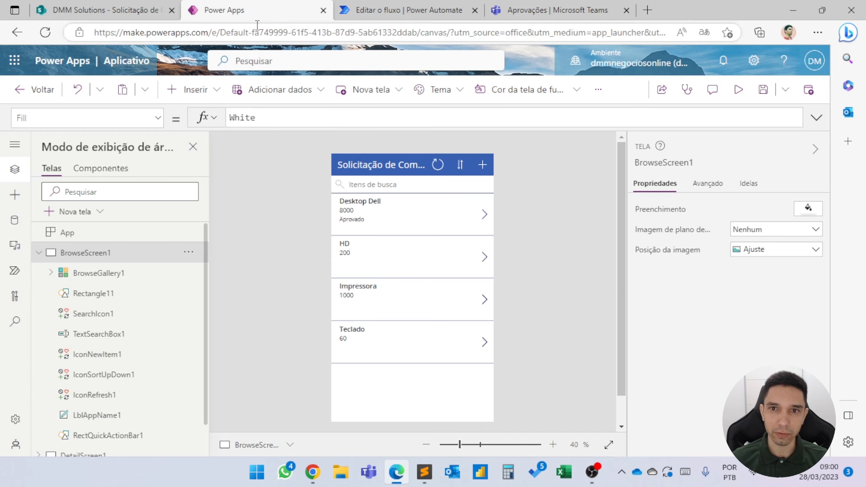
{"action": "left_click", "coordinate": [737, 91]}
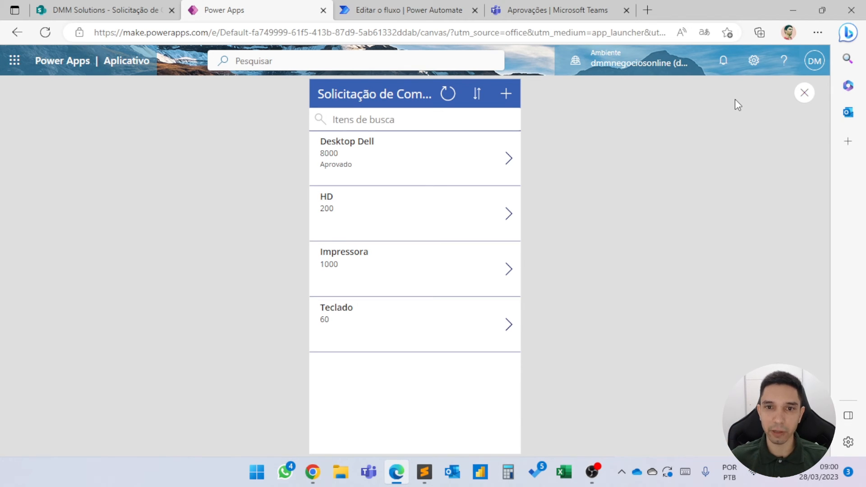
{"action": "left_click", "coordinate": [506, 94]}
{"action": "left_click", "coordinate": [438, 135]}
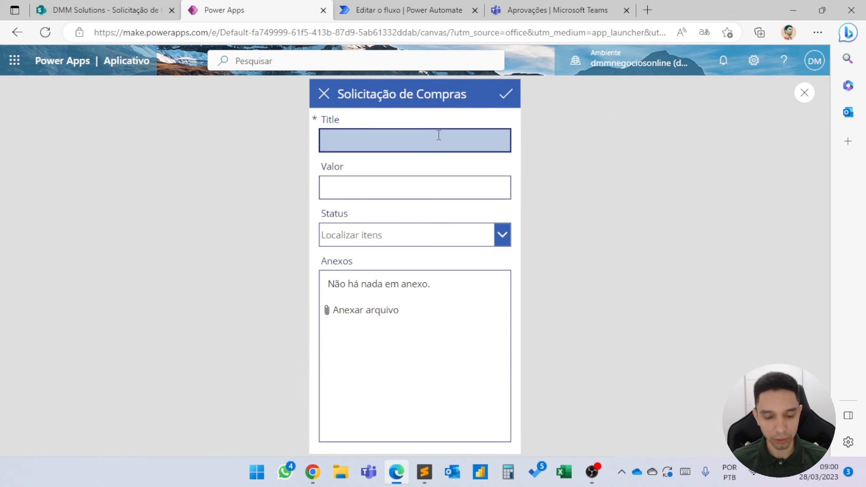
{"action": "type", "text": "Iphone"}
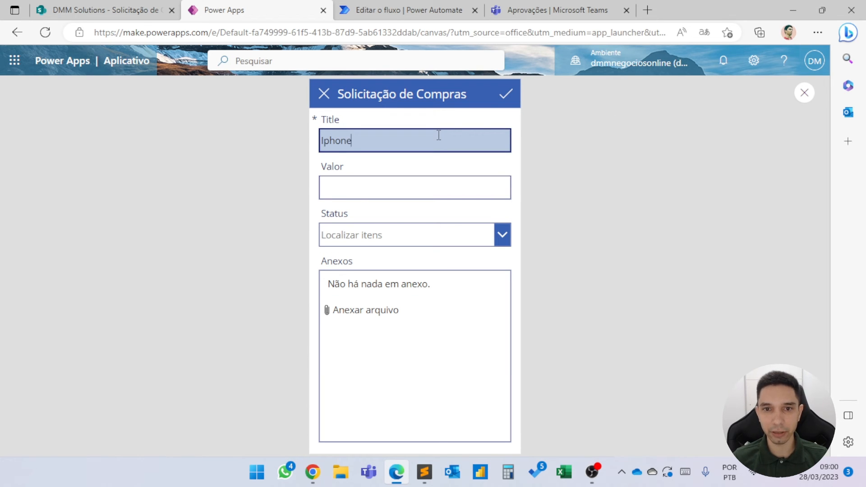
{"action": "type", "text": " 14"}
{"action": "left_click", "coordinate": [405, 180]}
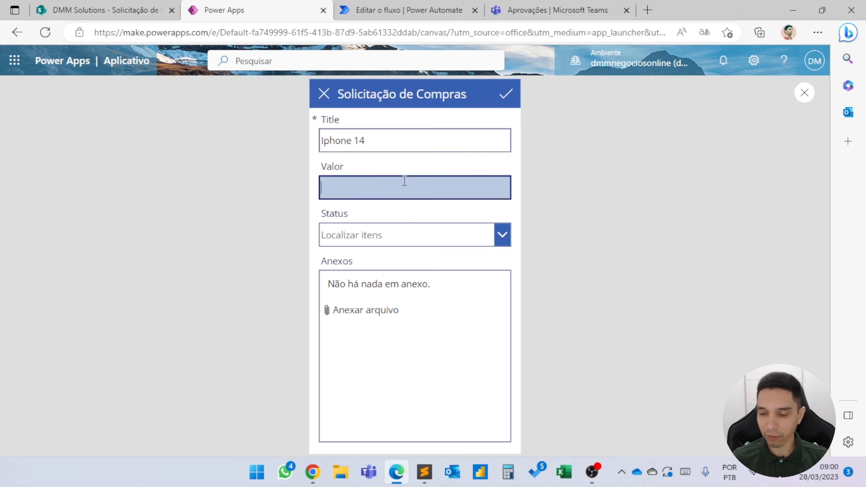
{"action": "type", "text": "12000"}
{"action": "left_click", "coordinate": [483, 233]}
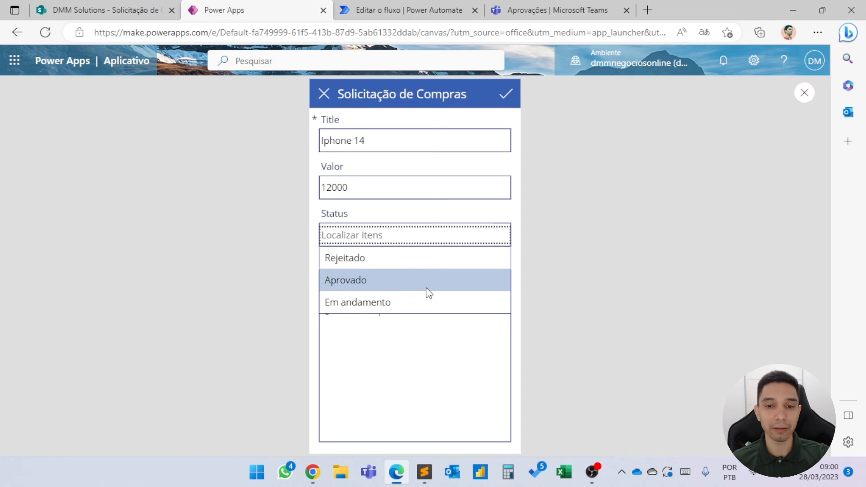
{"action": "left_click", "coordinate": [518, 263]}
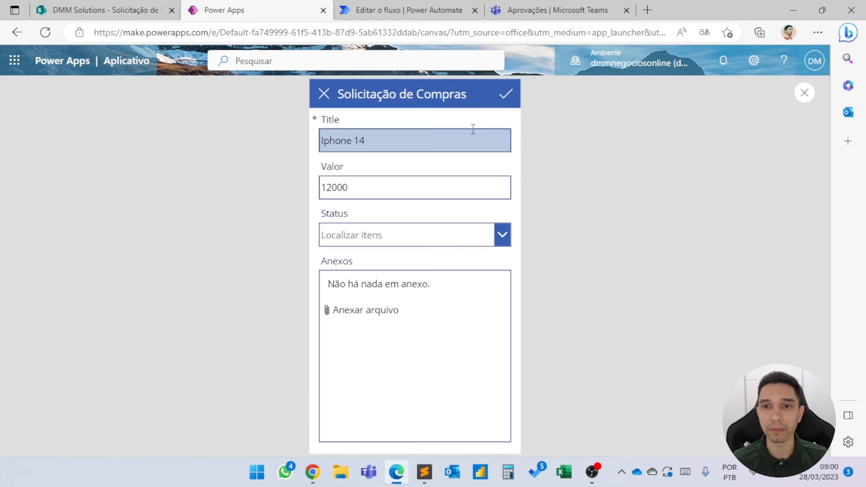
{"action": "left_click", "coordinate": [505, 93]}
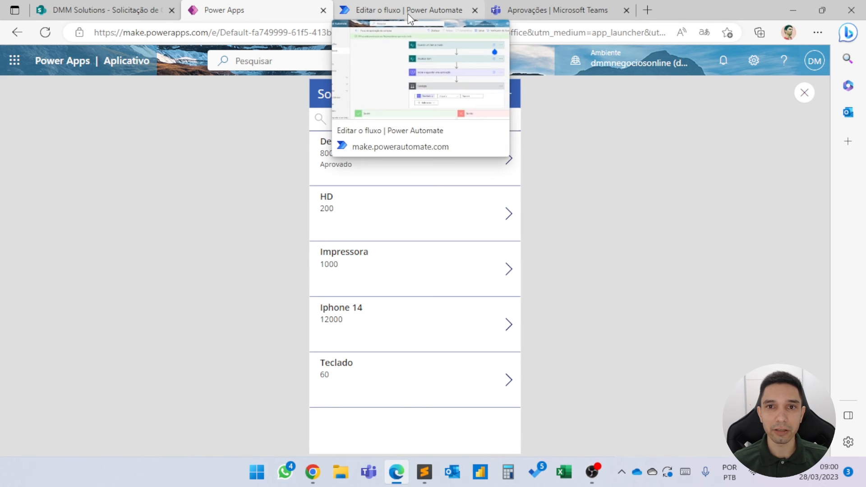
Switch to Power Automate and open the details page of Fluxo de aprovação de compras, dismissing the introductory notice.
{"action": "left_click", "coordinate": [410, 18]}
{"action": "left_click", "coordinate": [69, 172]}
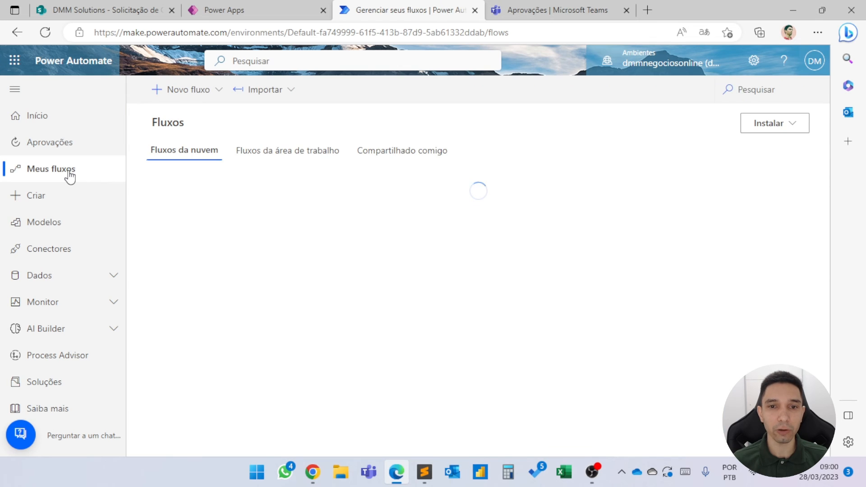
{"action": "left_click", "coordinate": [315, 238]}
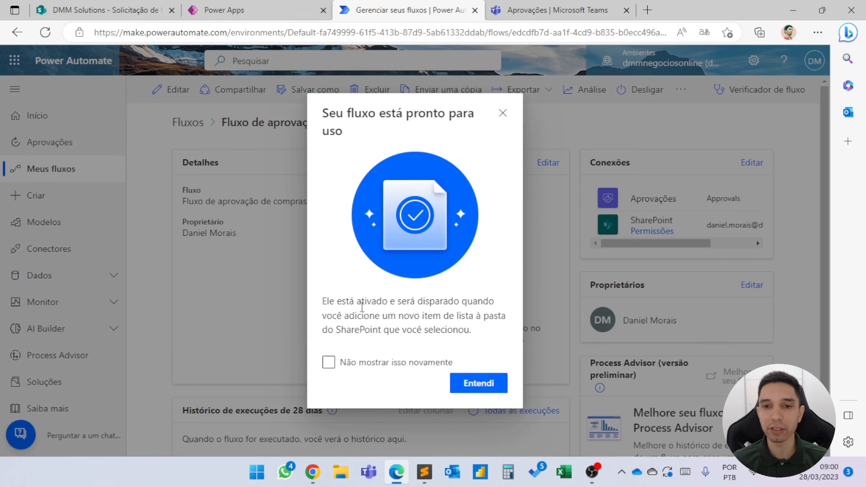
{"action": "left_click", "coordinate": [491, 383]}
Refresh the flow's 28-day run history and open the most recent run to examine its progress.
{"action": "scroll", "coordinate": [471, 358], "scroll_direction": "down", "scroll_amount": 1}
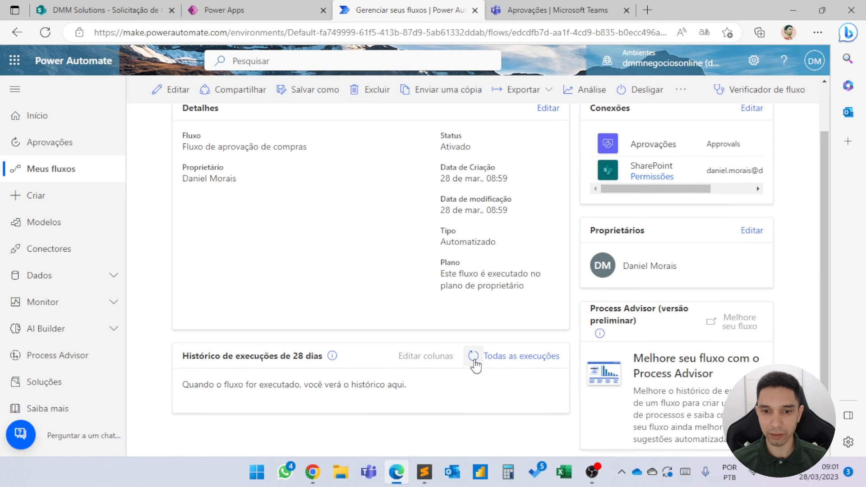
{"action": "left_click", "coordinate": [473, 356]}
{"action": "scroll", "coordinate": [472, 357], "scroll_direction": "down", "scroll_amount": 1}
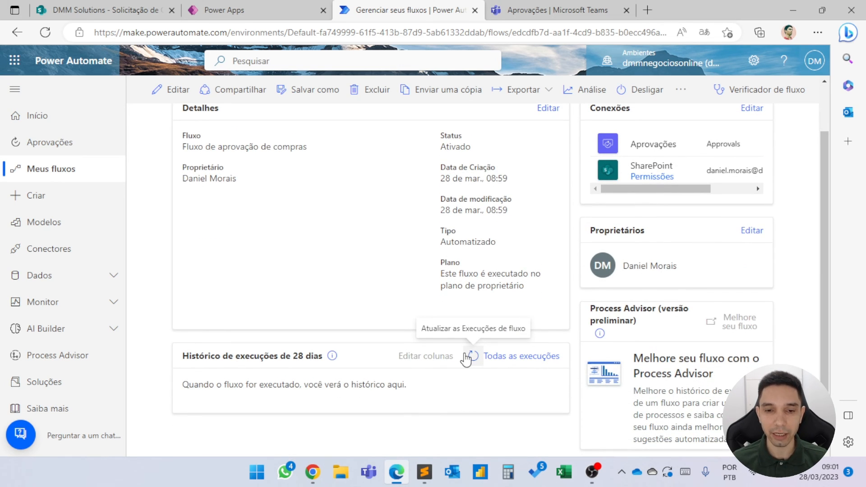
{"action": "left_click", "coordinate": [466, 359]}
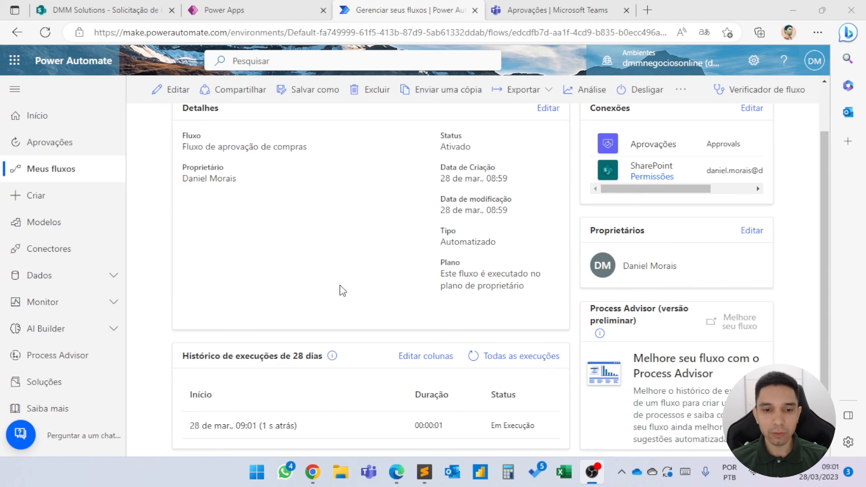
{"action": "left_click", "coordinate": [243, 424]}
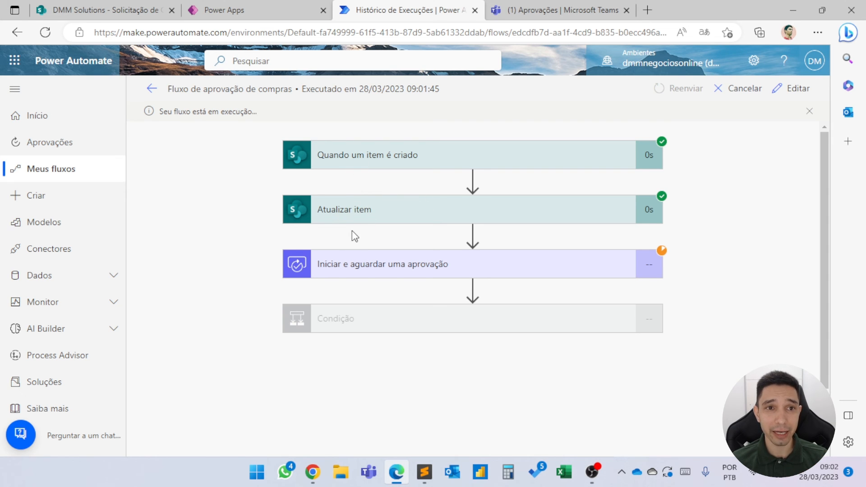
Refresh the request list in Power Apps and check the Iphone 14 request's status there and in the SharePoint list.
{"action": "left_click", "coordinate": [273, 16]}
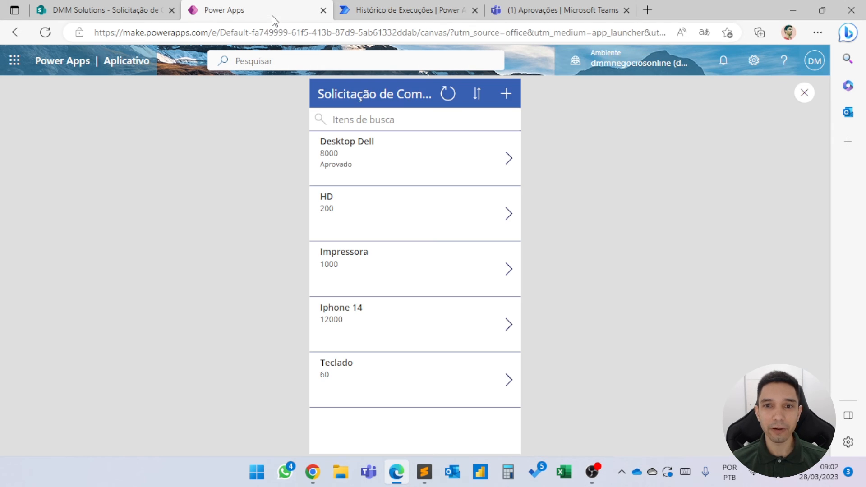
{"action": "left_click", "coordinate": [447, 94]}
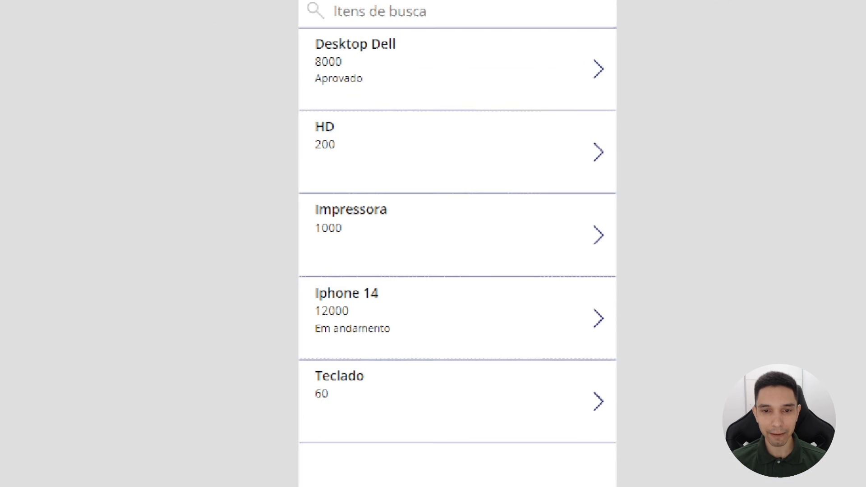
{"action": "left_click", "coordinate": [337, 340]}
{"action": "key", "text": "super+space"}
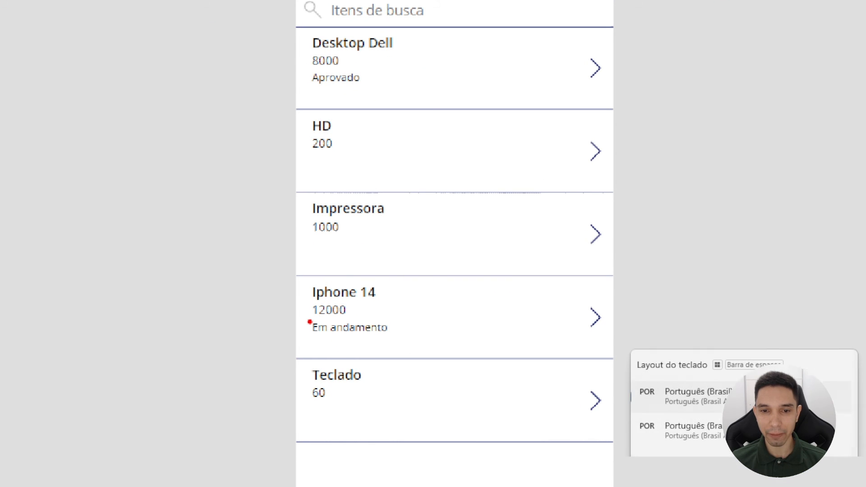
{"action": "left_click_drag", "start_coordinate": [308, 322], "coordinate": [397, 336]}
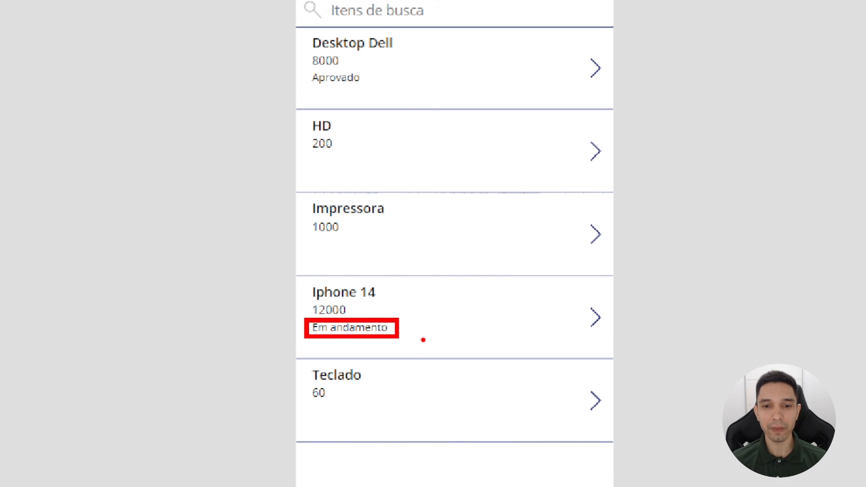
{"action": "key", "text": "Escape"}
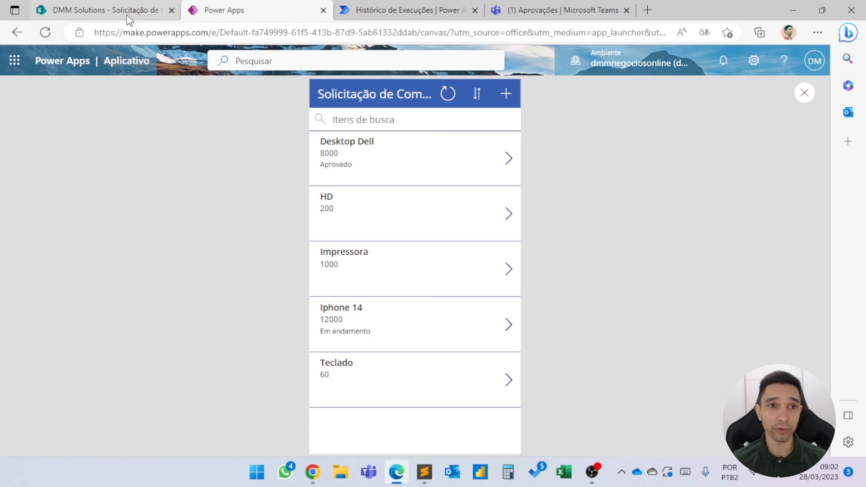
{"action": "left_click", "coordinate": [129, 17]}
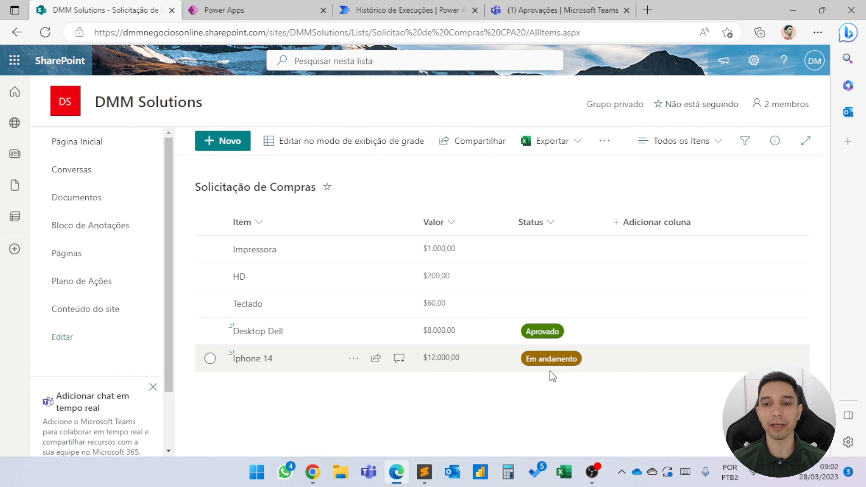
Switch to the Approvals app in Microsoft Teams, review the received request Solicitação de Compras - Iphone 14, and approve it without a comment.
{"action": "left_click", "coordinate": [210, 359]}
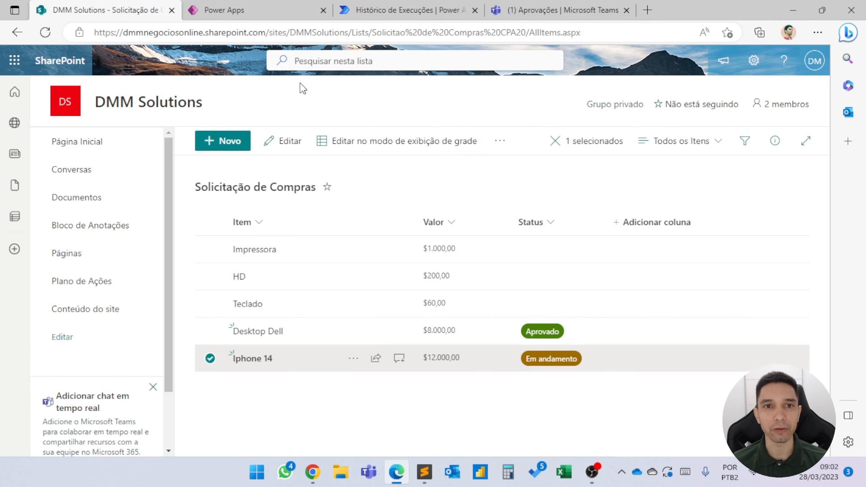
{"action": "left_click", "coordinate": [540, 14]}
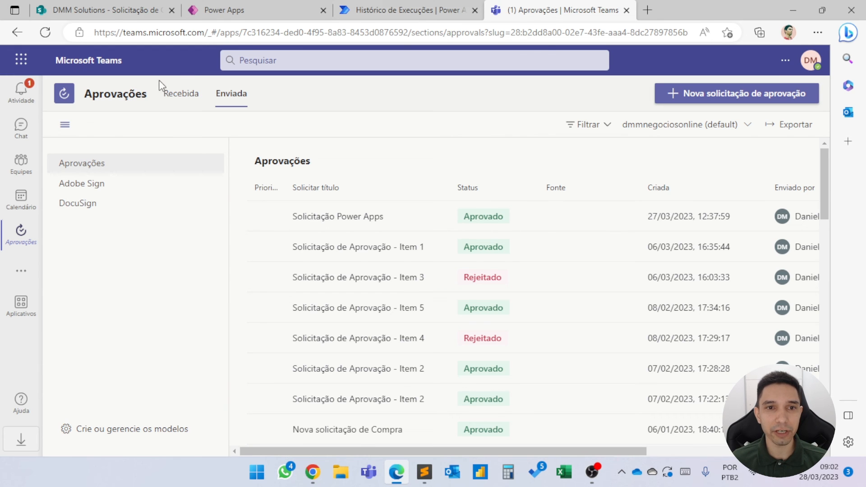
{"action": "left_click", "coordinate": [175, 101]}
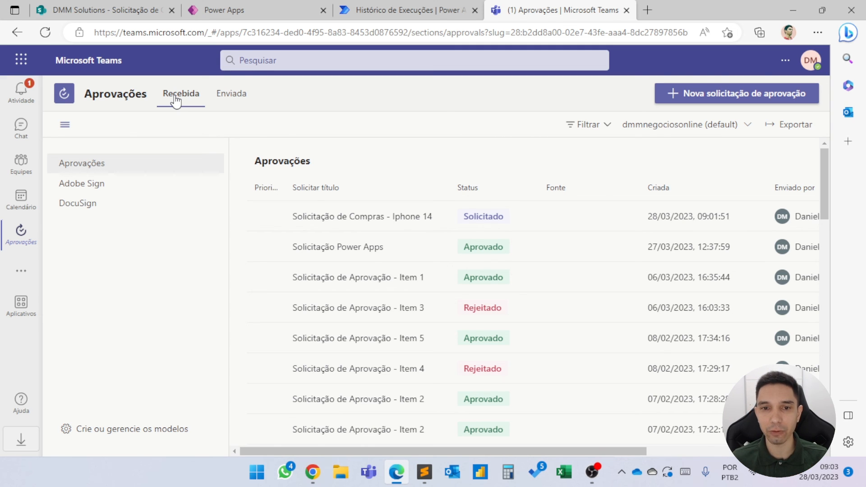
{"action": "left_click", "coordinate": [434, 228]}
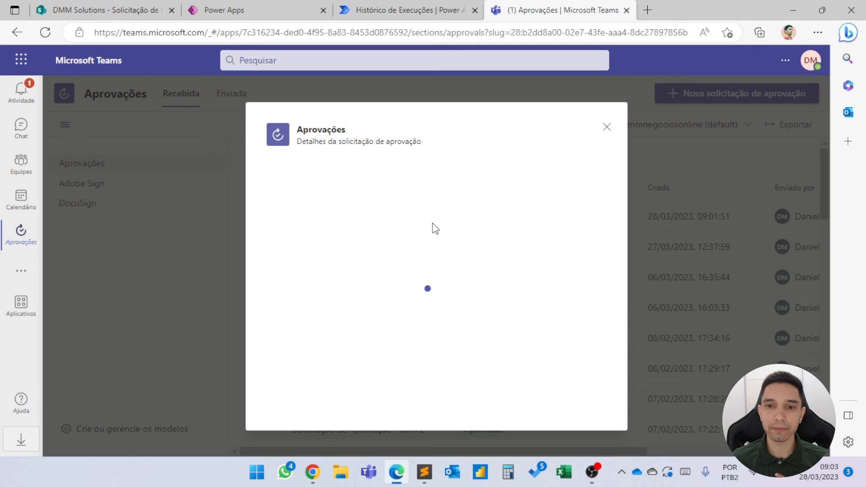
{"action": "scroll", "coordinate": [410, 190], "scroll_direction": "down", "scroll_amount": 2}
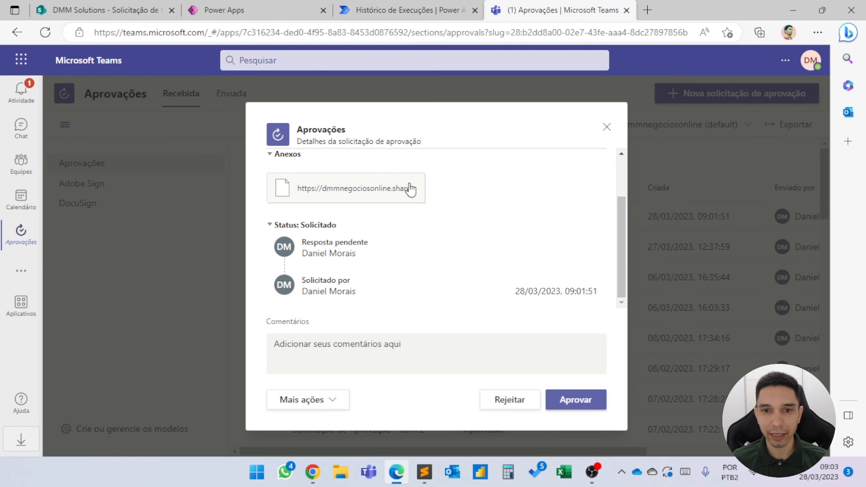
{"action": "scroll", "coordinate": [296, 183], "scroll_direction": "up", "scroll_amount": 1}
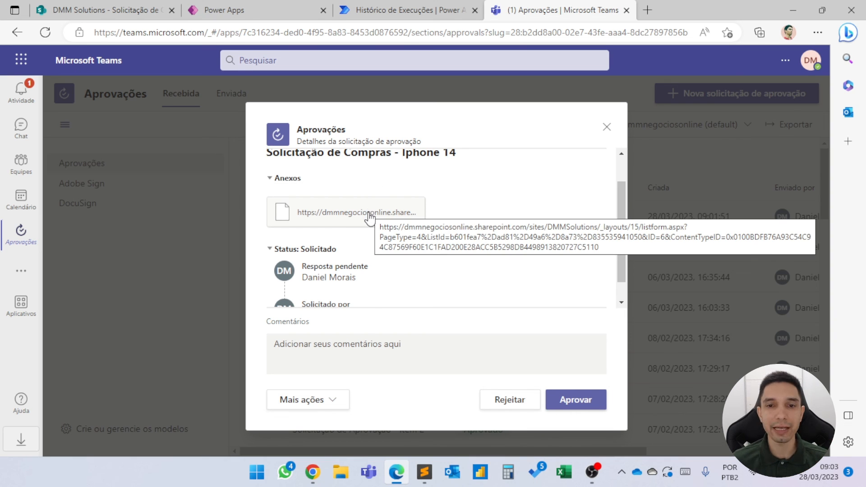
{"action": "scroll", "coordinate": [366, 223], "scroll_direction": "down", "scroll_amount": 1}
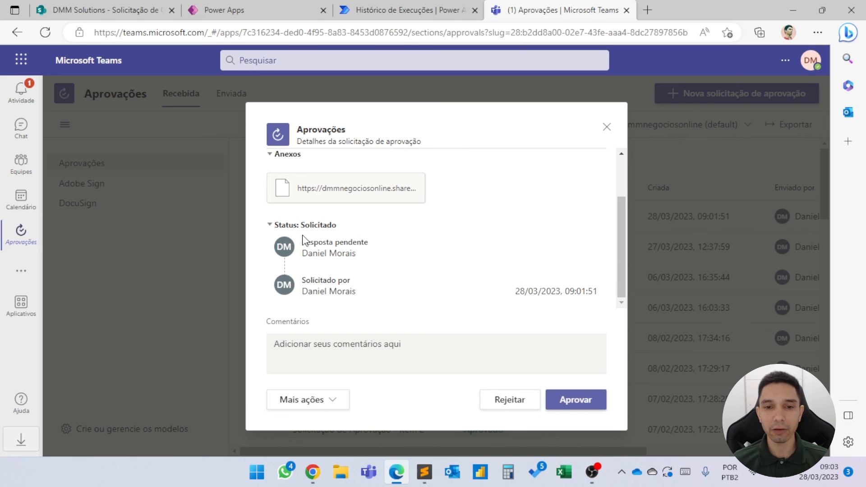
{"action": "left_click", "coordinate": [571, 405]}
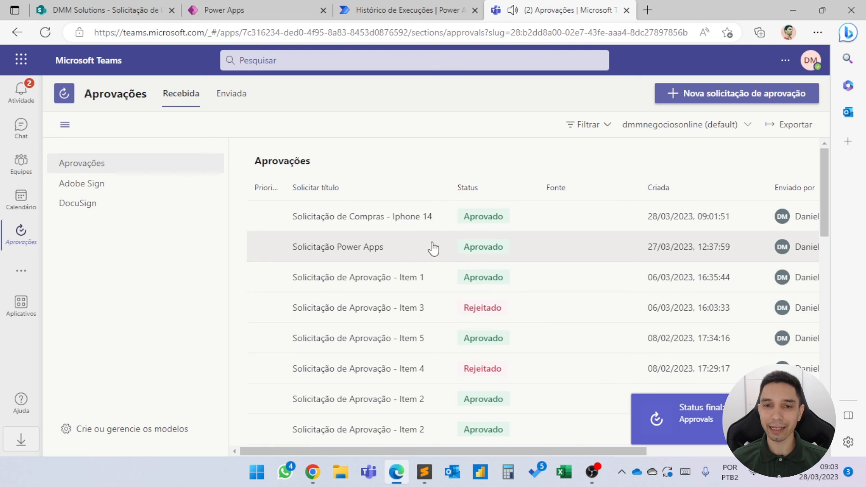
Switch to the flow run in Power Automate and examine the outputs of the Iniciar e aguardar uma aprovação action.
{"action": "left_click", "coordinate": [413, 6]}
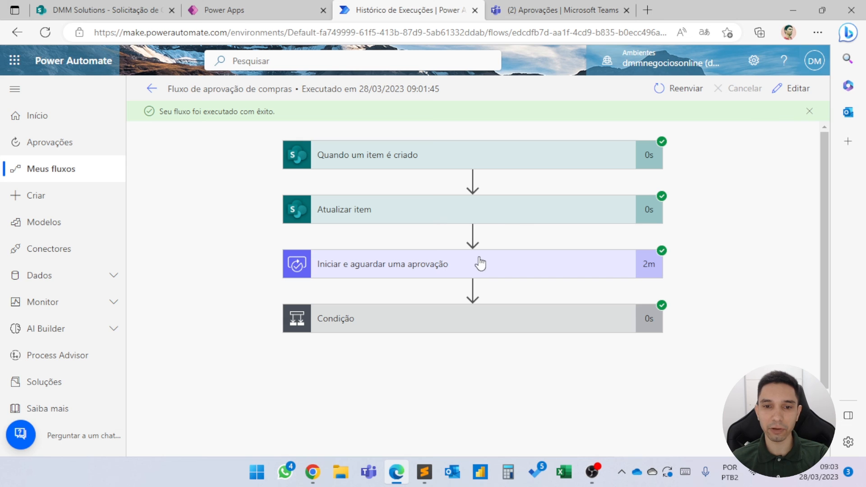
{"action": "left_click", "coordinate": [441, 265]}
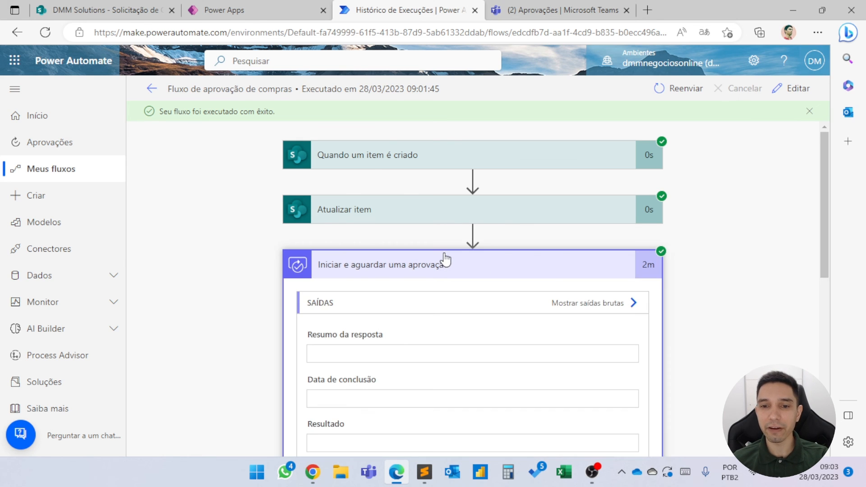
{"action": "scroll", "coordinate": [445, 259], "scroll_direction": "down", "scroll_amount": 3}
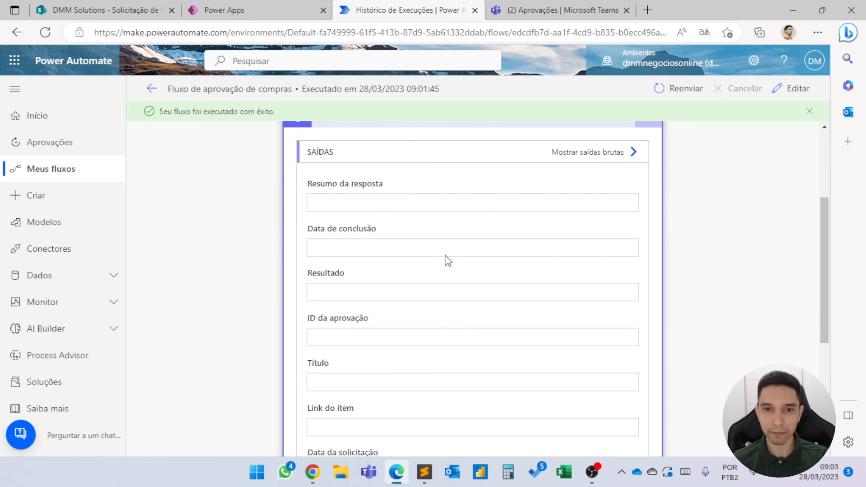
{"action": "scroll", "coordinate": [442, 261], "scroll_direction": "down", "scroll_amount": 1}
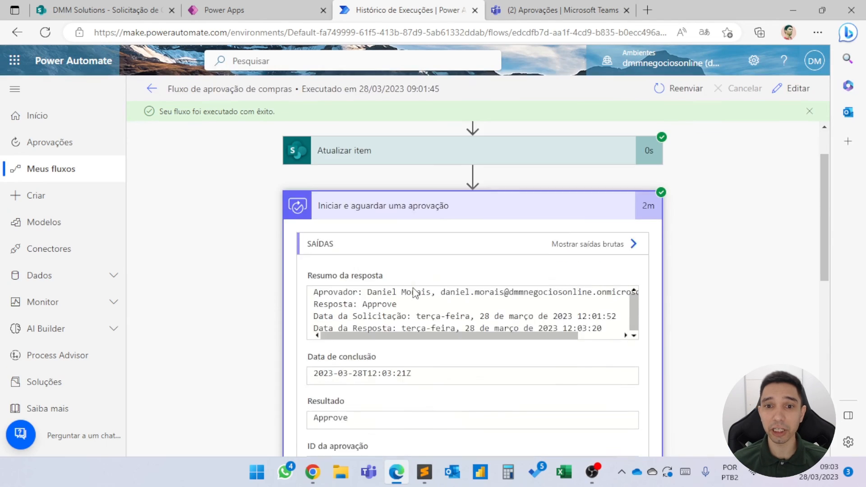
{"action": "scroll", "coordinate": [415, 292], "scroll_direction": "up", "scroll_amount": 1}
{"action": "left_click", "coordinate": [399, 267]}
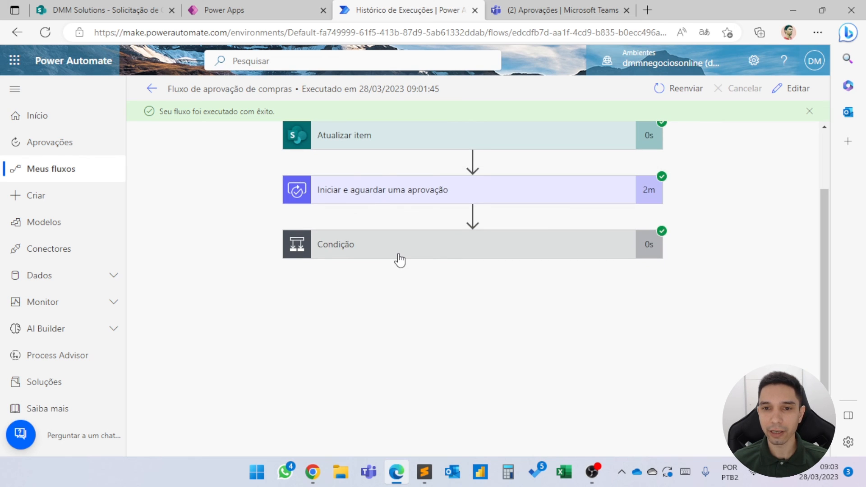
Examine the run's Condição result and the Atualizar item 2 action in its Se sim branch.
{"action": "left_click", "coordinate": [399, 255]}
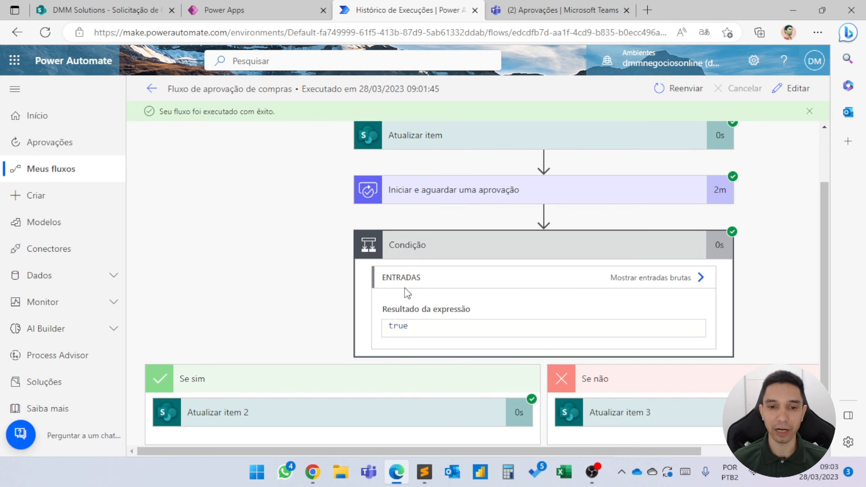
{"action": "scroll", "coordinate": [399, 302], "scroll_direction": "down", "scroll_amount": 1}
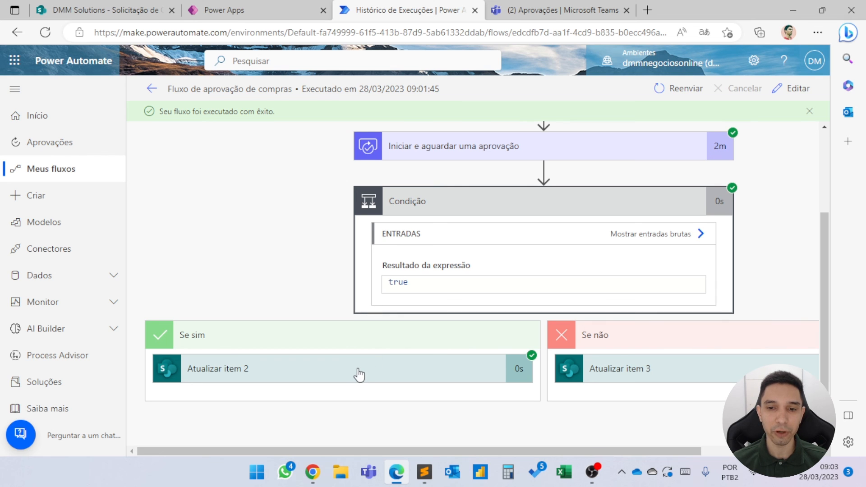
{"action": "left_click", "coordinate": [359, 374]}
{"action": "scroll", "coordinate": [358, 367], "scroll_direction": "down", "scroll_amount": 2}
Switch to Power Apps, refresh the request list, and check the Iphone 14 request's status after approval there and in the SharePoint list.
{"action": "left_click", "coordinate": [212, 8]}
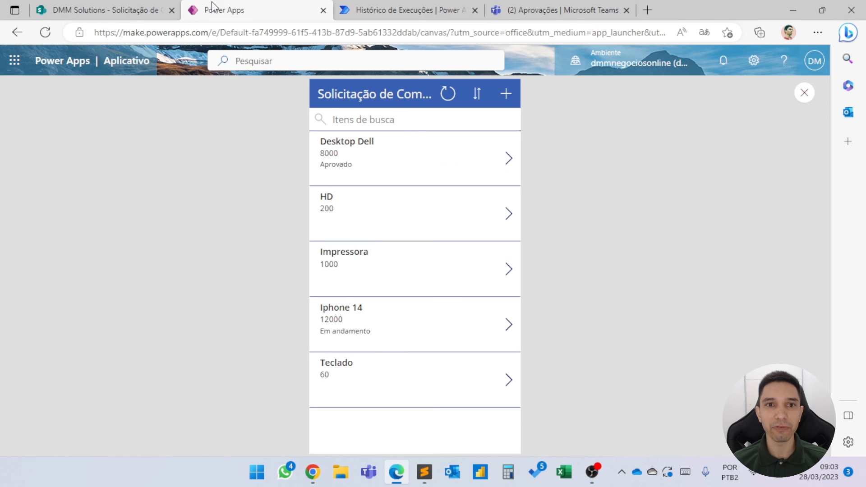
{"action": "left_click", "coordinate": [453, 99]}
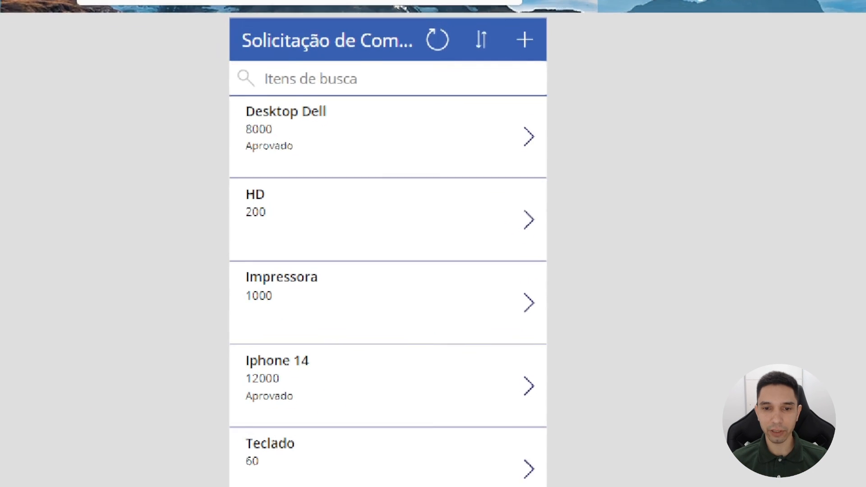
{"action": "mouse_move", "coordinate": [251, 306]}
{"action": "left_mouse_down"}
{"action": "mouse_move", "coordinate": [353, 350]}
{"action": "mouse_move", "coordinate": [371, 381]}
{"action": "left_mouse_up"}
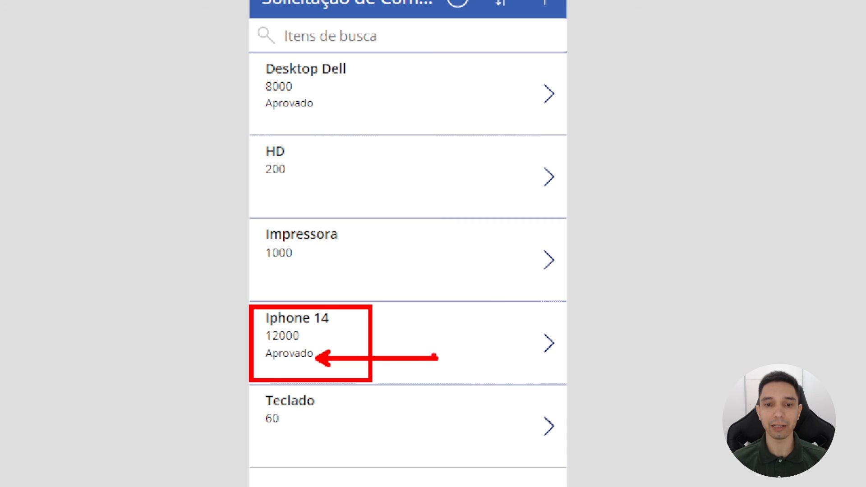
{"action": "key", "text": "Escape"}
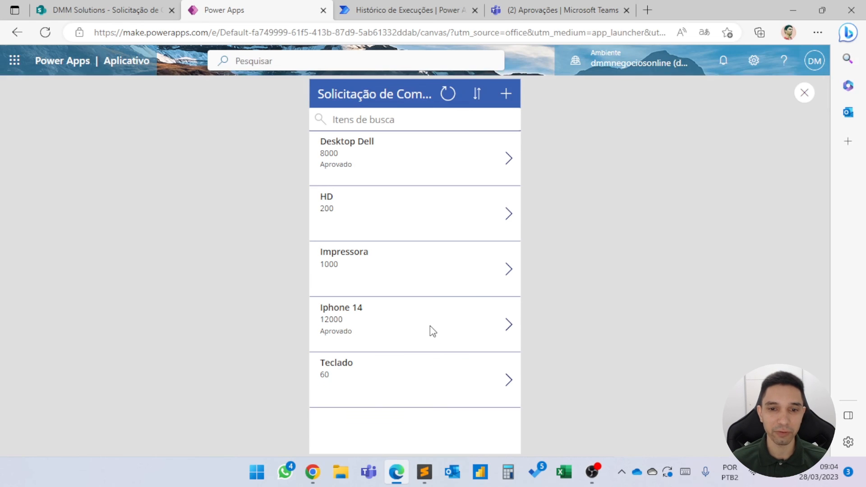
{"action": "left_click", "coordinate": [117, 8]}
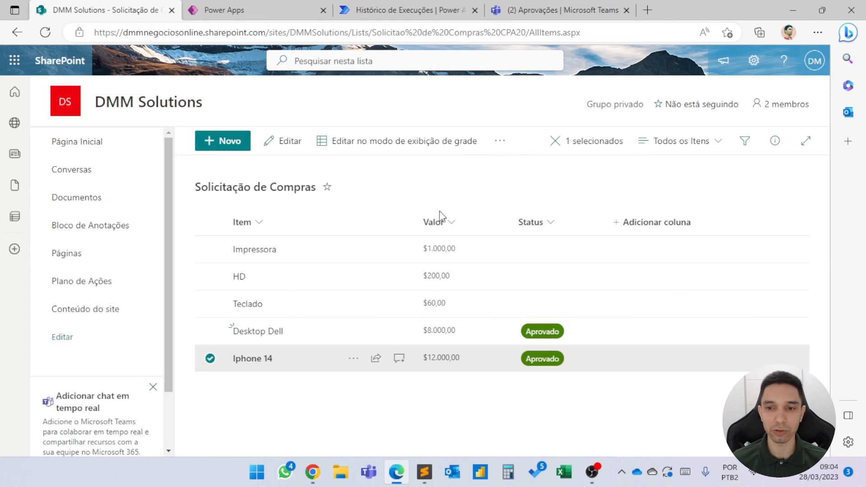